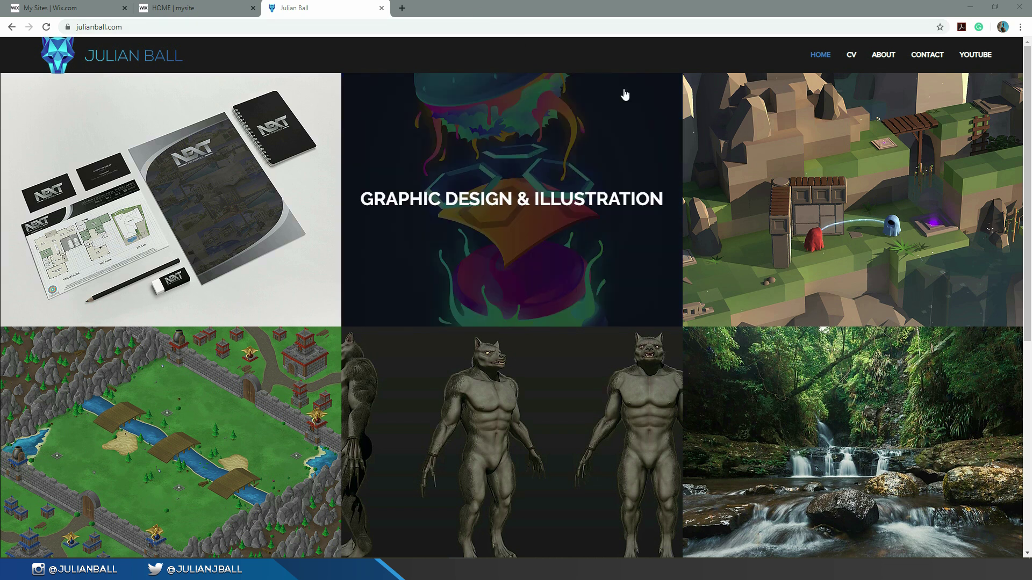
Step: Look through the project thumbnails on the existing portfolio site's home page
mouse_move(1029, 66)
left_mouse_down()
mouse_move(1029, 211)
mouse_move(1029, 52)
left_mouse_up()
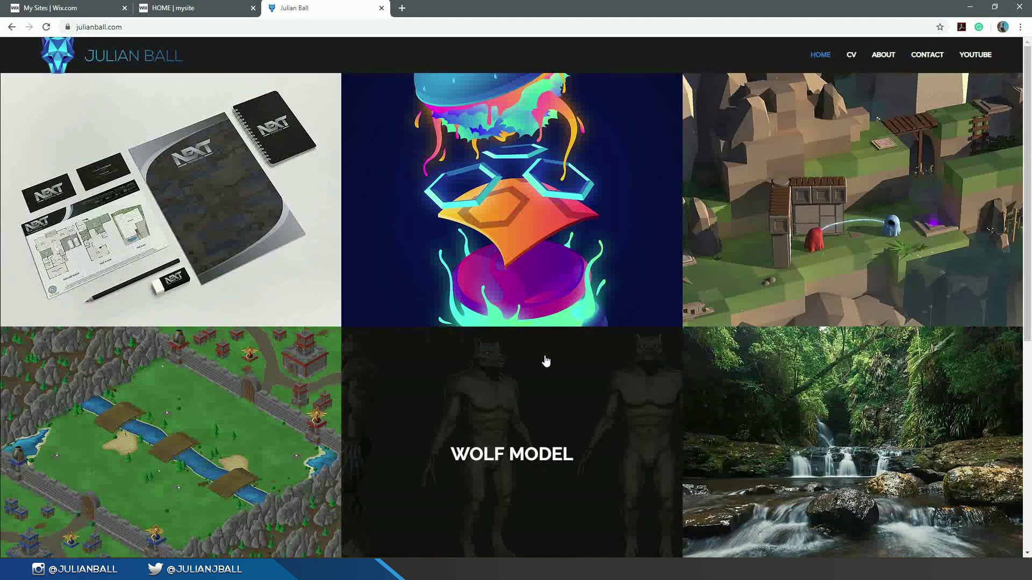
scroll(546, 359, "down", 1)
scroll(486, 336, "down", 5)
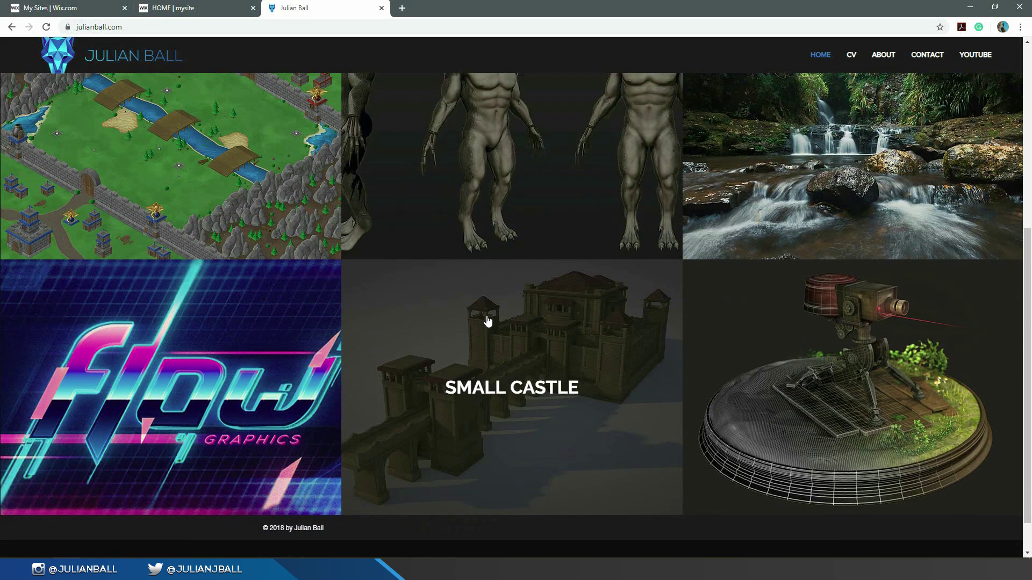
scroll(501, 327, "up", 6)
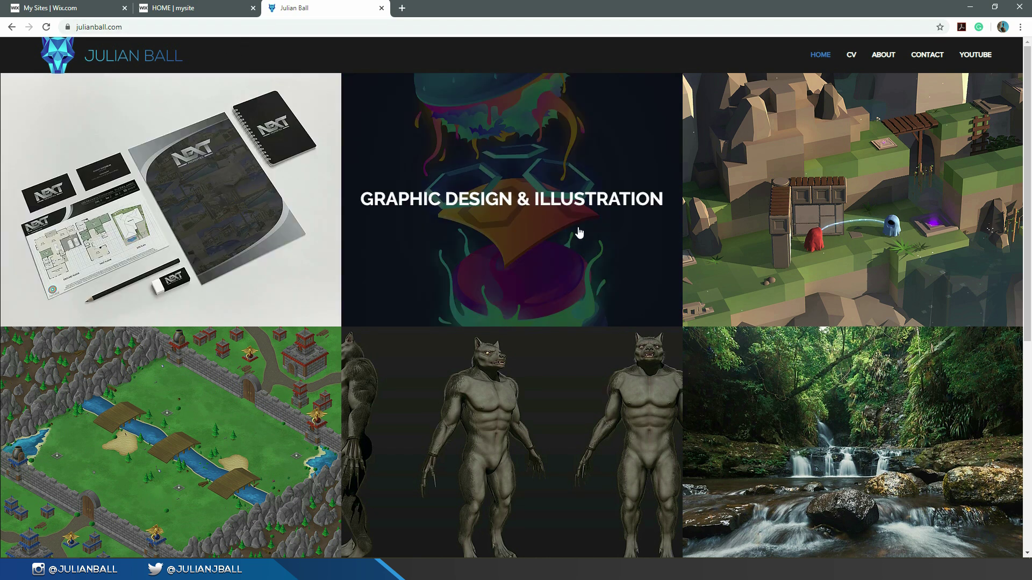
scroll(579, 232, "down", 6)
scroll(453, 417, "up", 6)
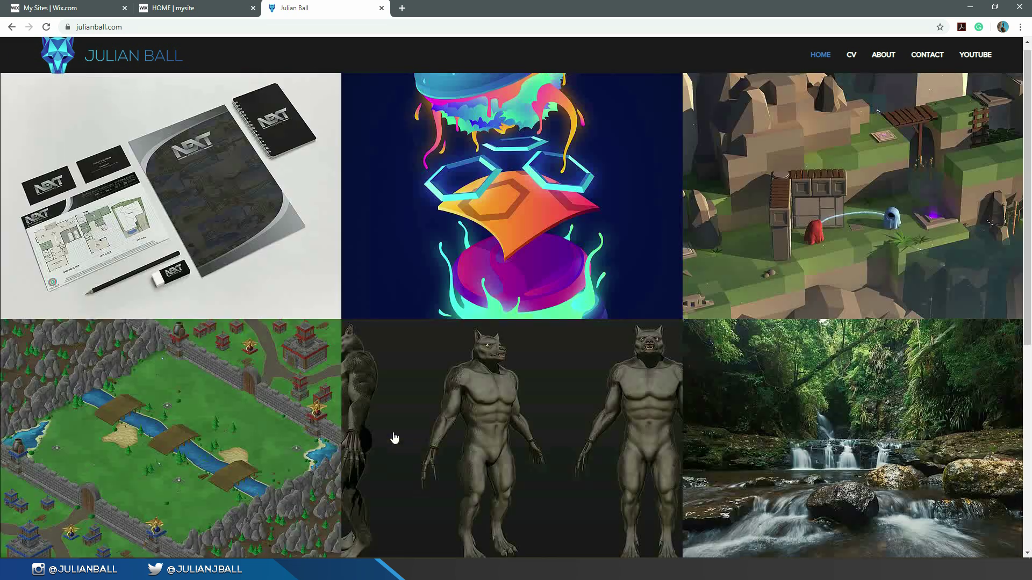
Step: Open the Tension game project from the portfolio and look through its development and final product sections
left_click(827, 253)
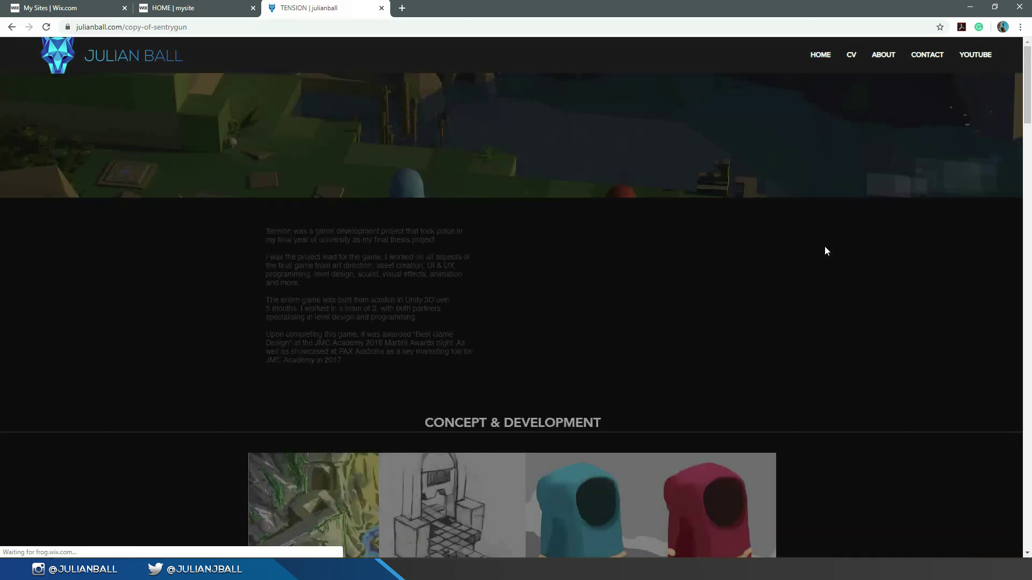
scroll(448, 254, "down", 15)
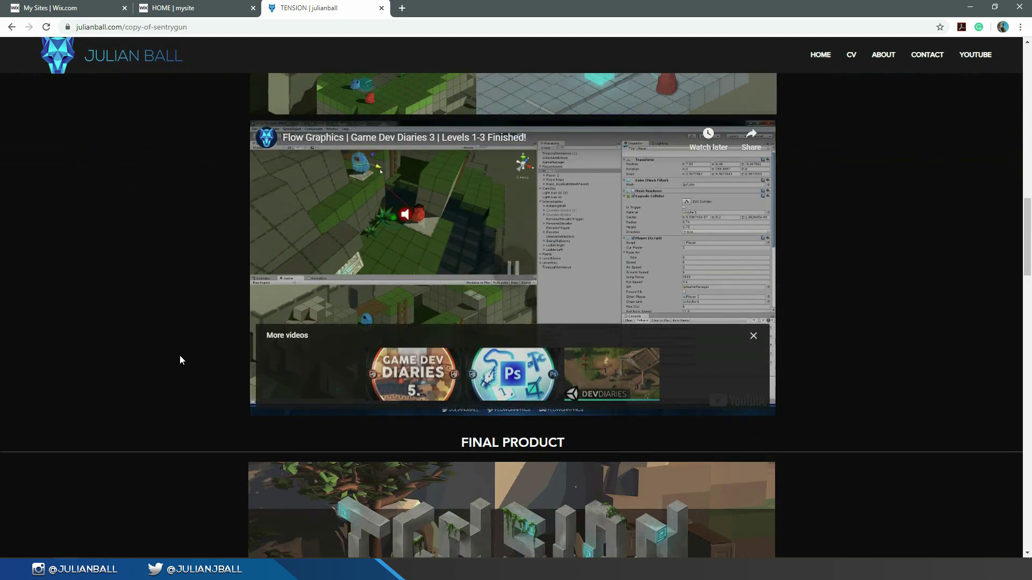
scroll(179, 356, "down", 10)
scroll(211, 384, "down", 5)
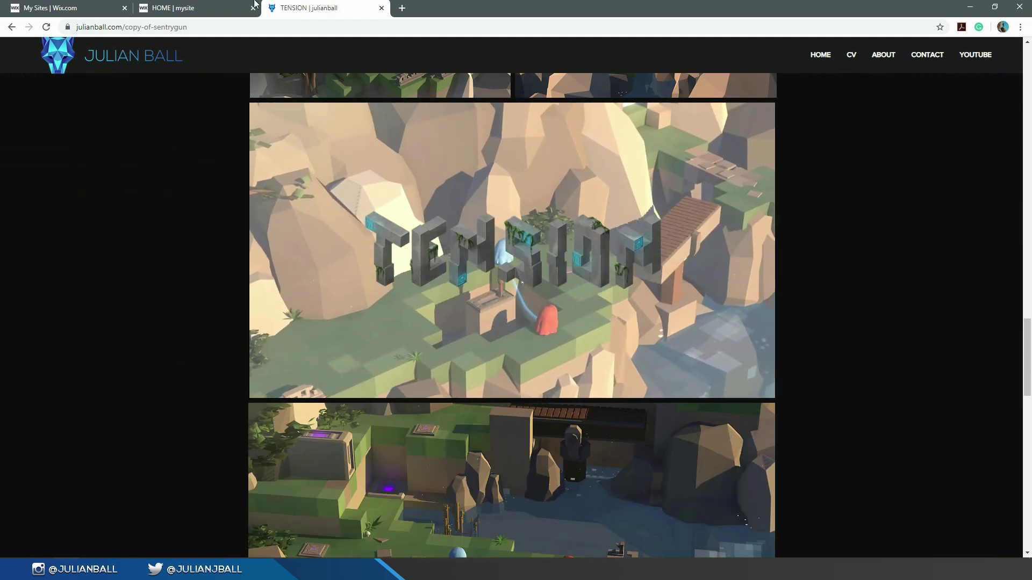
Step: Switch to the mysite home page preview, look it over down to the store section and advance the product gallery
left_click(203, 5)
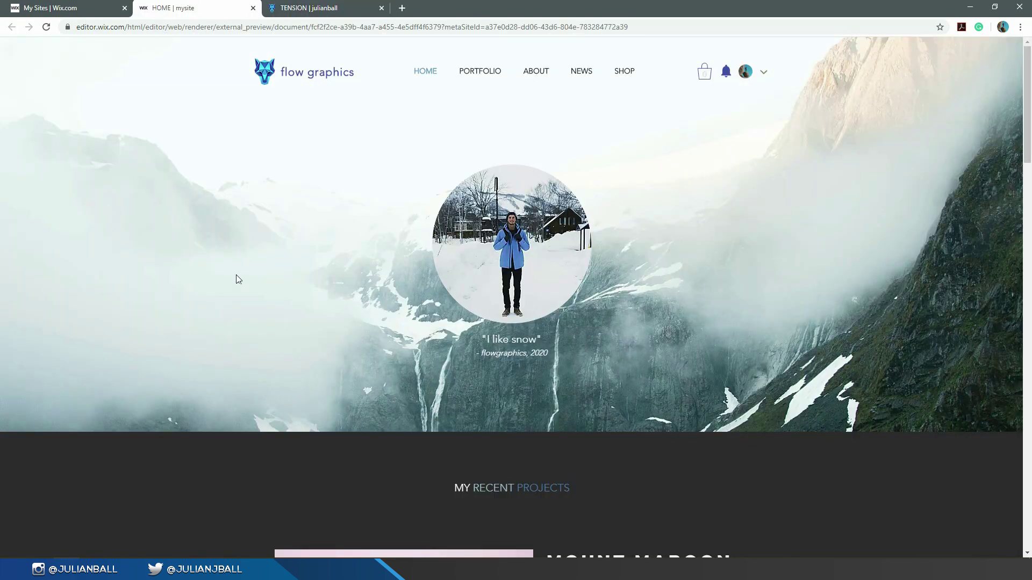
scroll(376, 341, "down", 20)
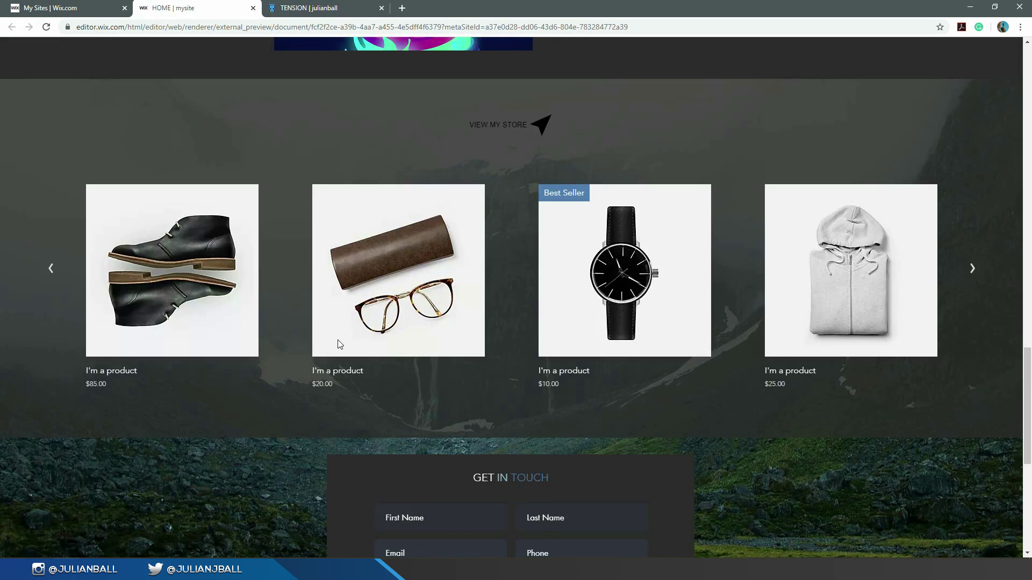
scroll(344, 344, "down", 5)
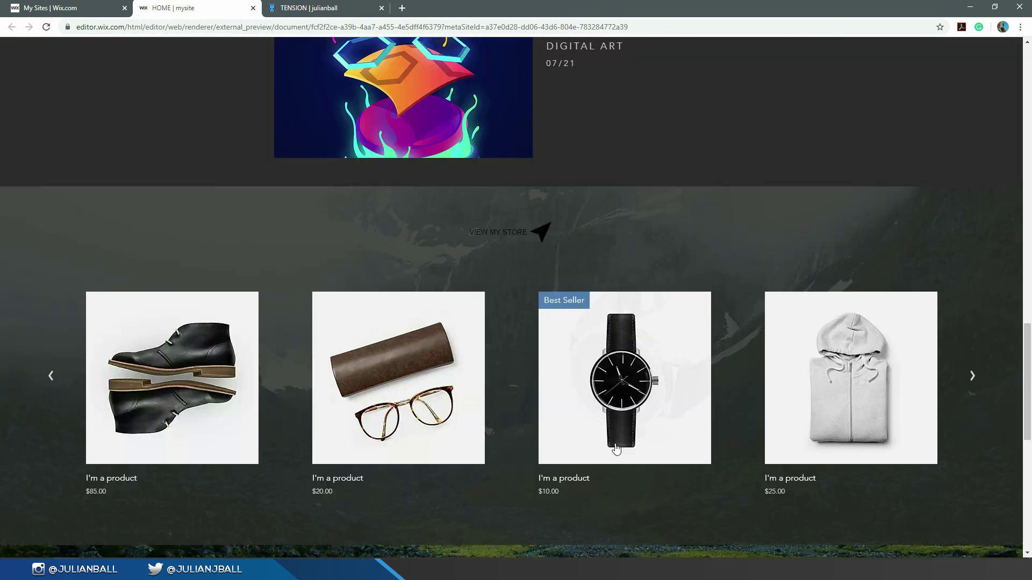
scroll(737, 325, "up", 7)
left_click(973, 378)
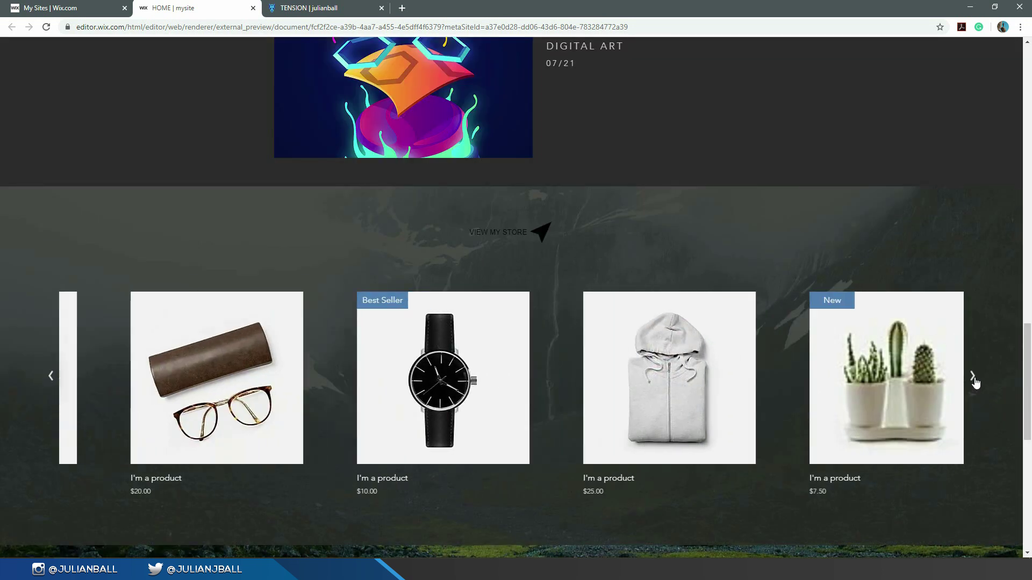
Step: Examine the preview page's recent projects, store section and Get in Touch contact form
scroll(473, 417, "up", 8)
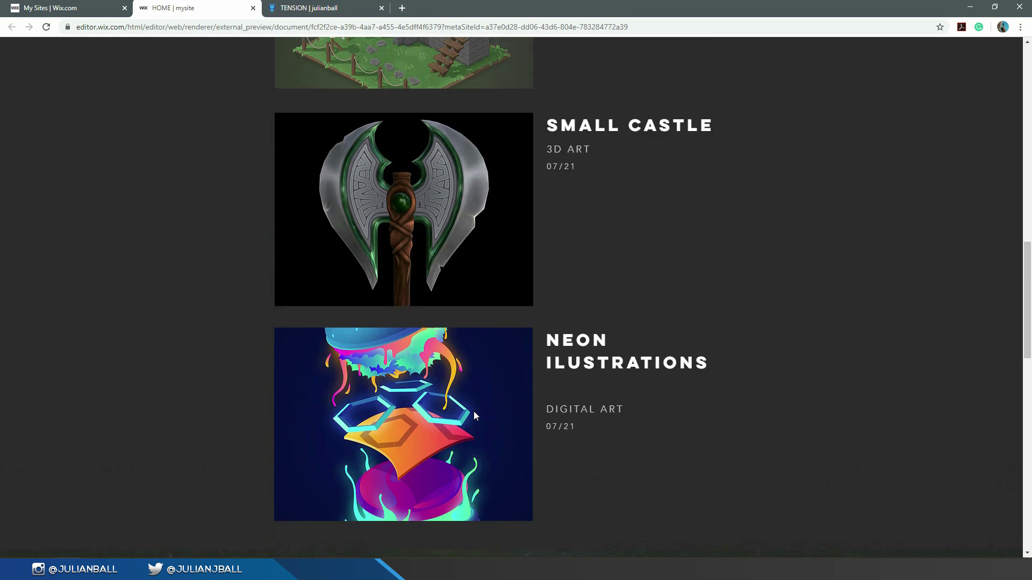
scroll(473, 415, "up", 8)
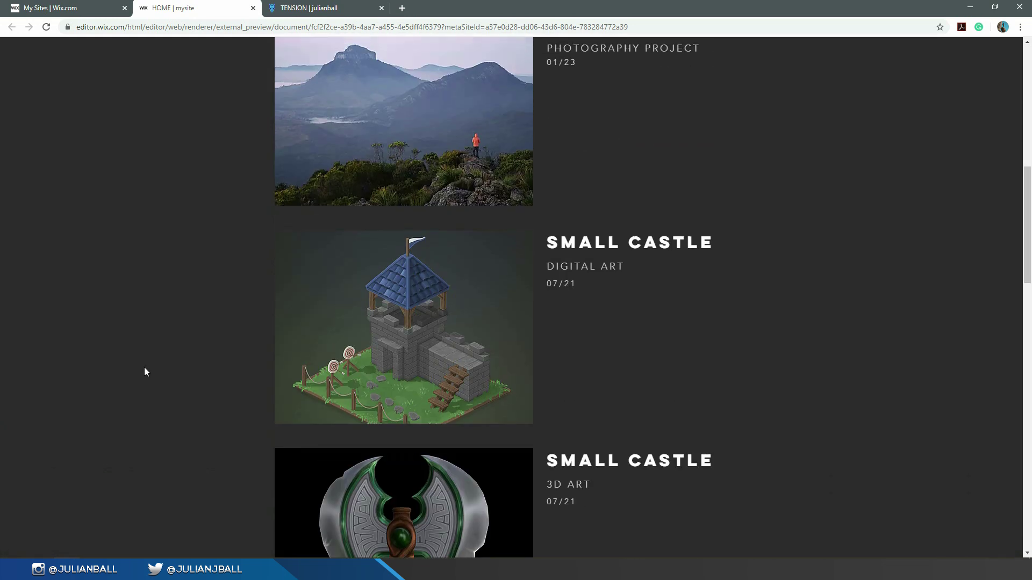
scroll(184, 359, "up", 7)
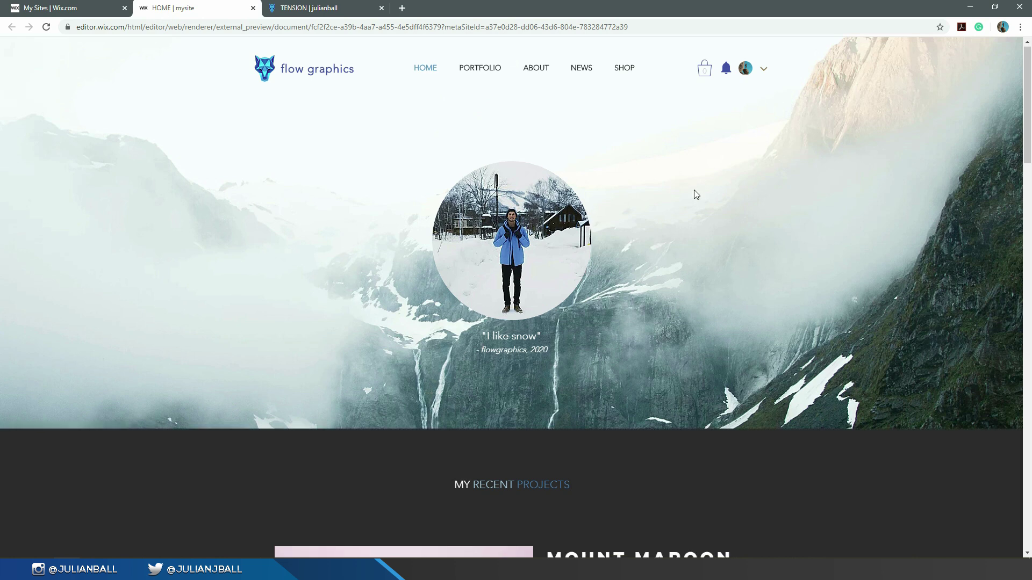
scroll(772, 480, "down", 20)
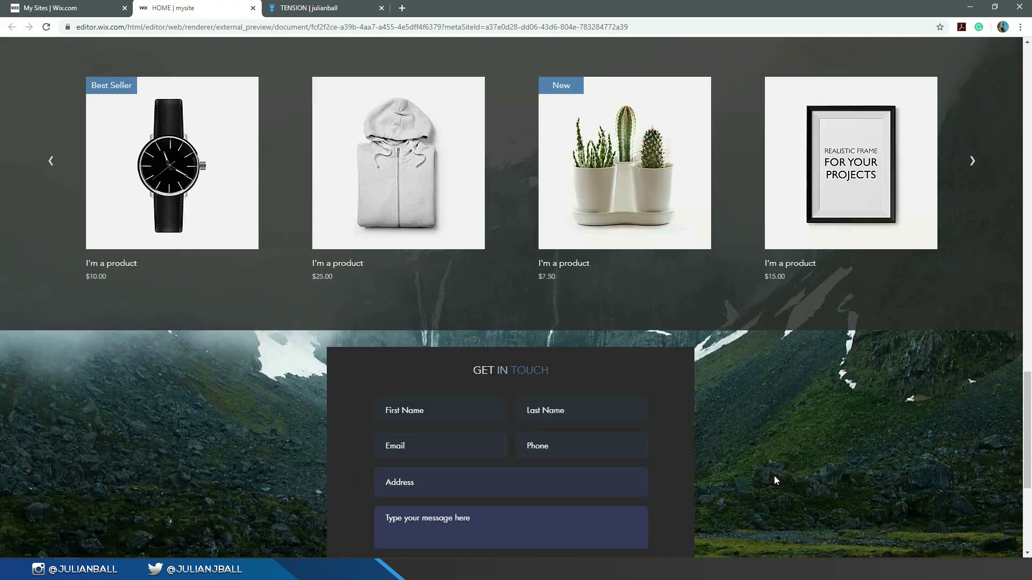
scroll(705, 451, "down", 5)
scroll(711, 443, "up", 10)
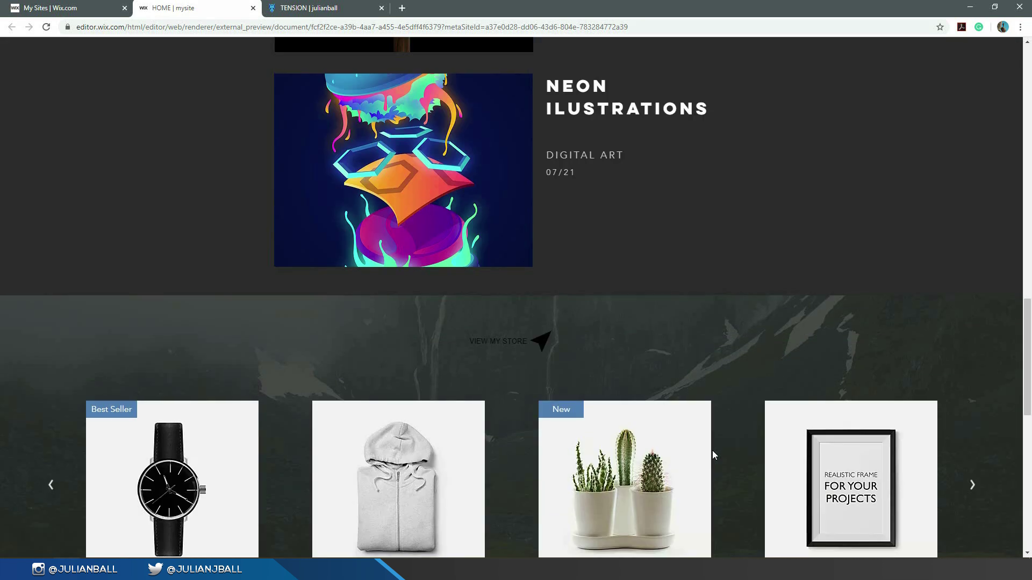
scroll(711, 450, "up", 10)
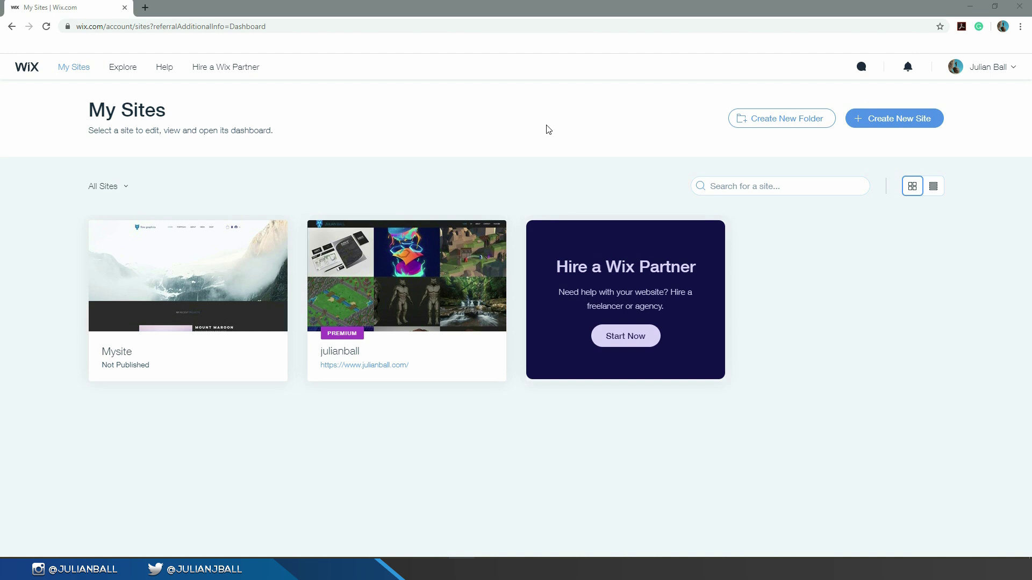
Step: Create a new Wix site in the Designer category and choose to build it from a template with the Wix Editor
left_click(865, 120)
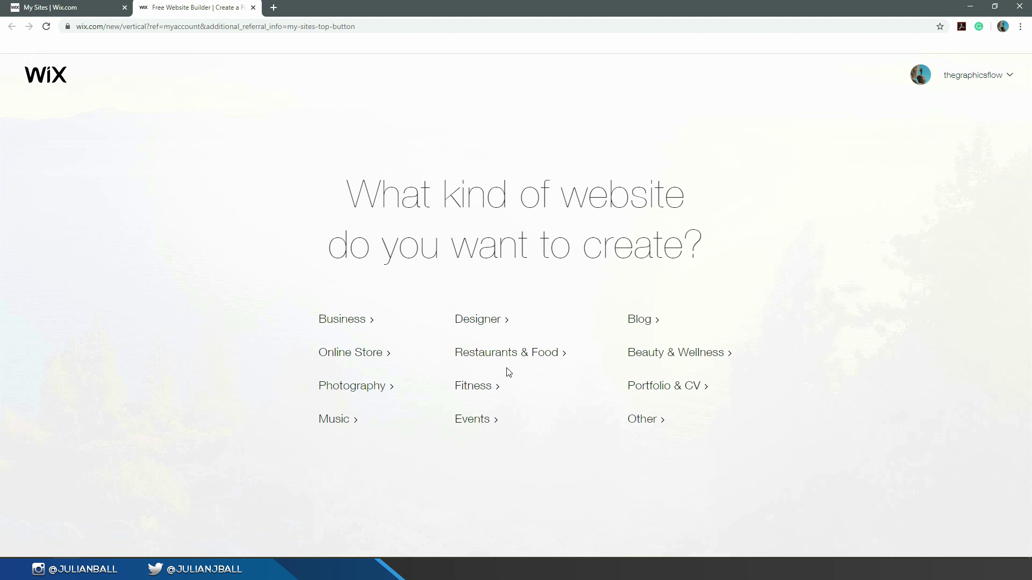
left_click(474, 321)
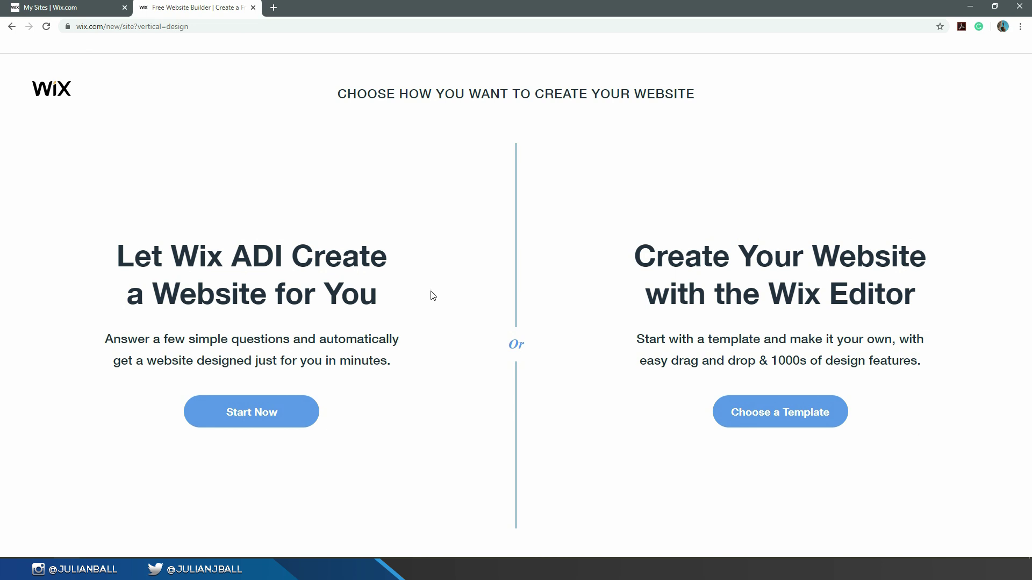
left_click(774, 411)
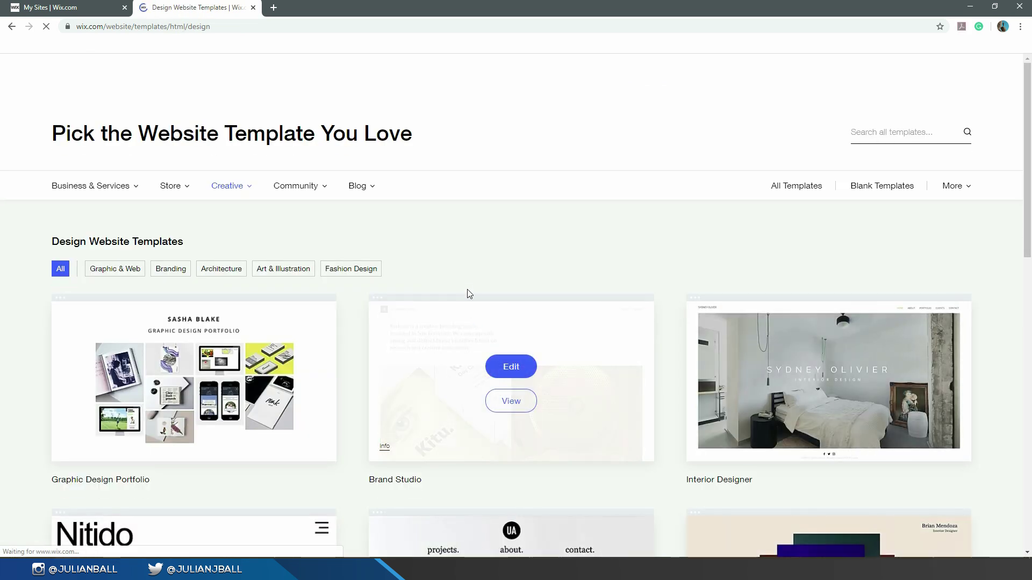
Step: Browse the design website templates to compare their layouts
scroll(482, 209, "down", 2)
scroll(482, 209, "down", 7)
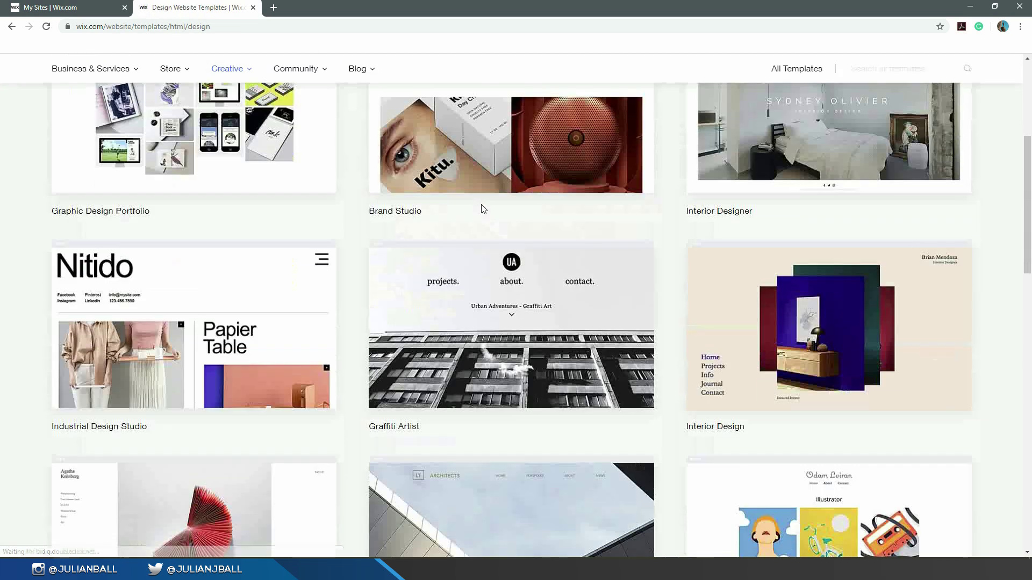
scroll(204, 328, "down", 9)
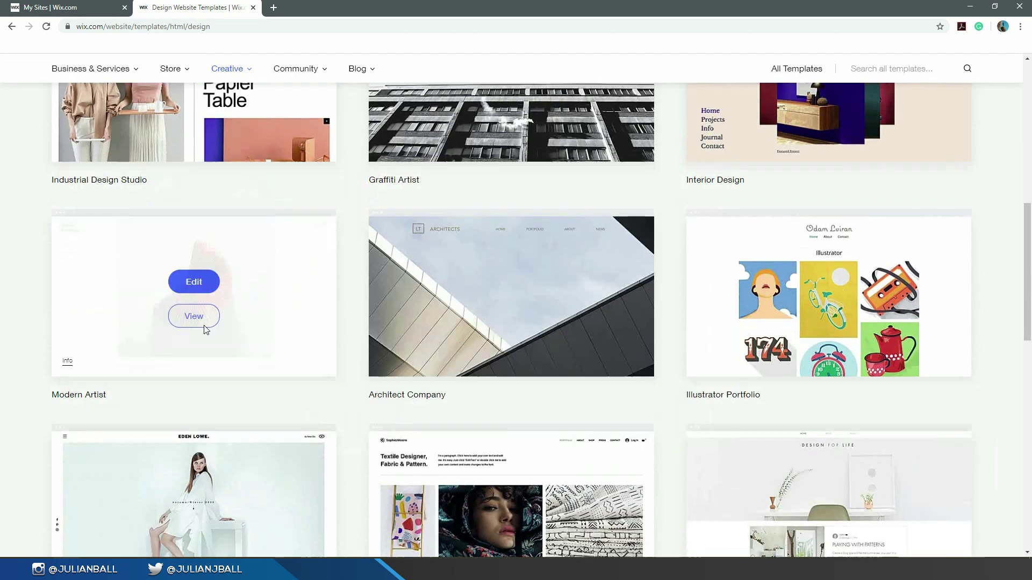
scroll(223, 325, "up", 5)
scroll(186, 430, "up", 12)
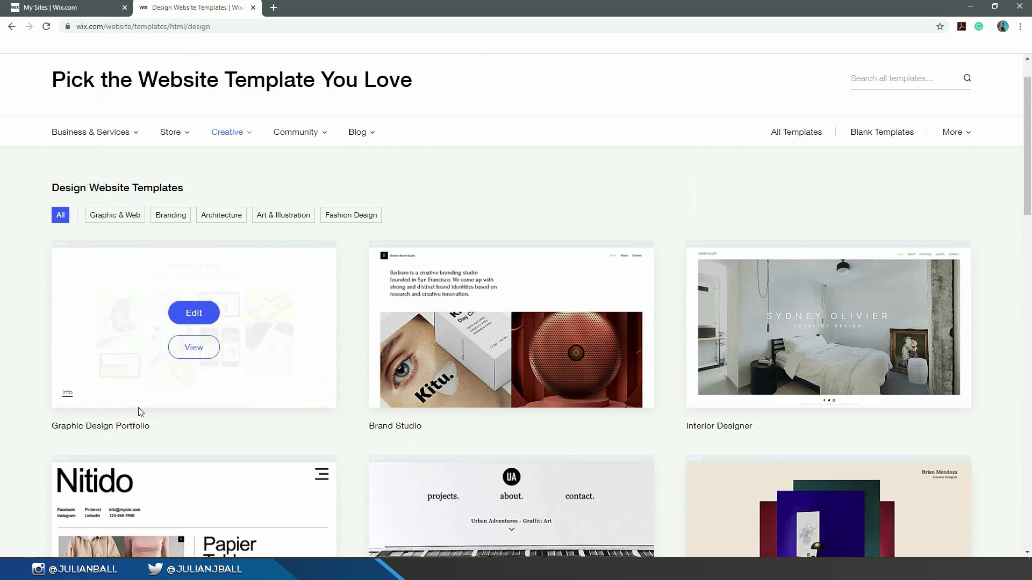
scroll(138, 408, "down", 7)
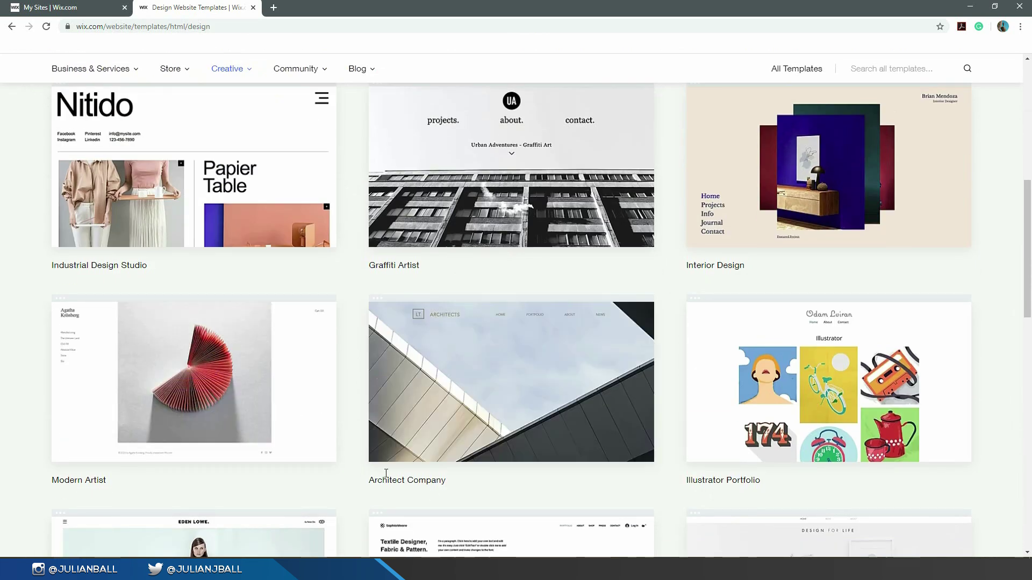
scroll(341, 456, "down", 4)
scroll(318, 431, "up", 4)
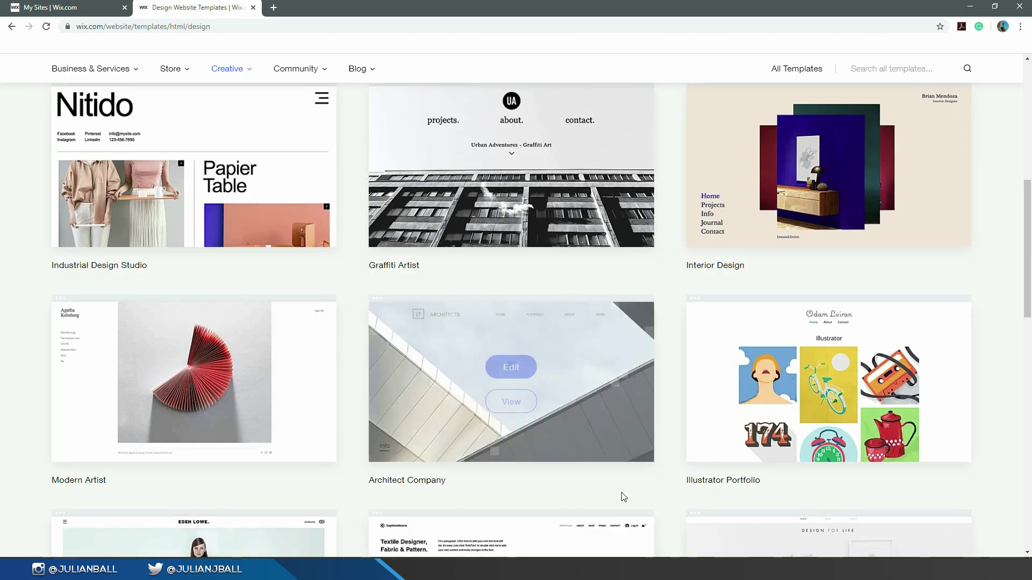
Step: View the Architect Company template and examine its header, featured projects and recent news sections
left_click(511, 403)
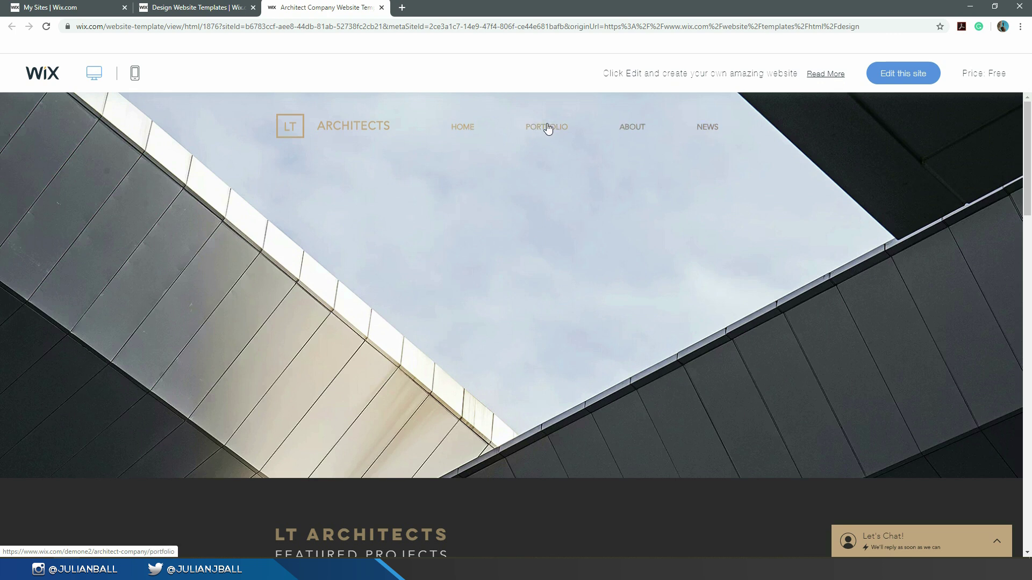
scroll(715, 403, "down", 3)
scroll(717, 397, "down", 13)
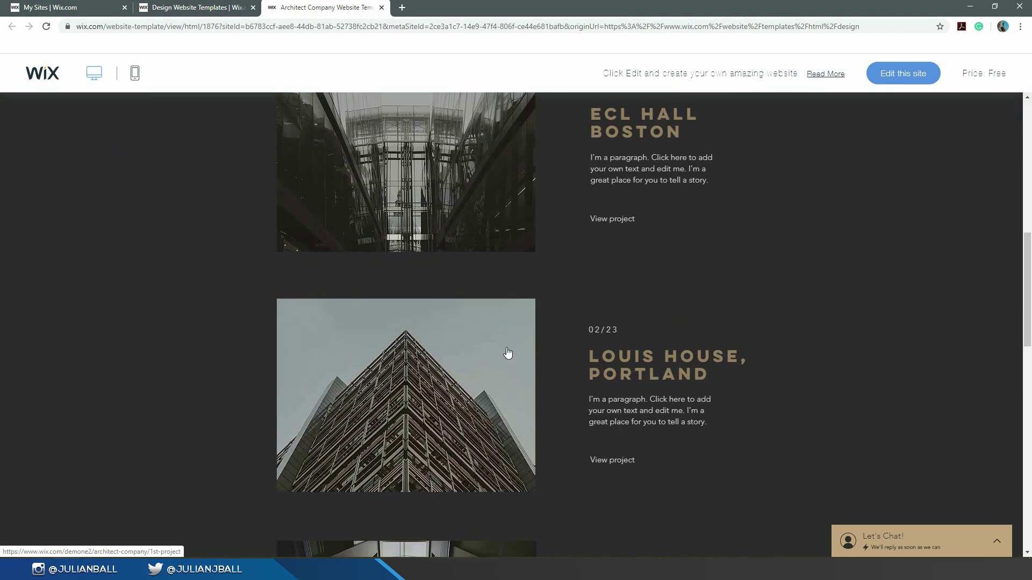
scroll(440, 365, "down", 5)
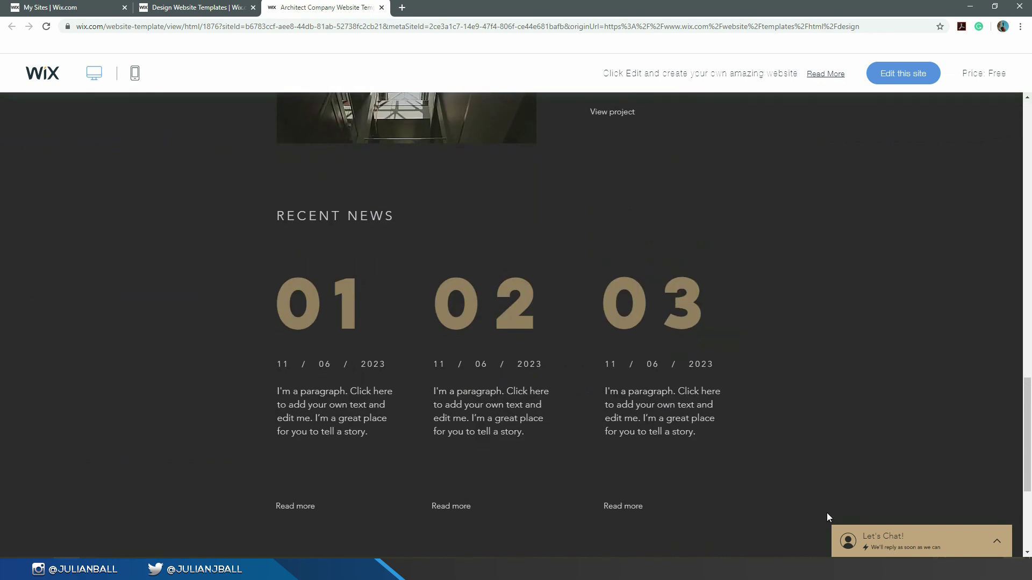
scroll(599, 335, "down", 4)
scroll(598, 344, "up", 19)
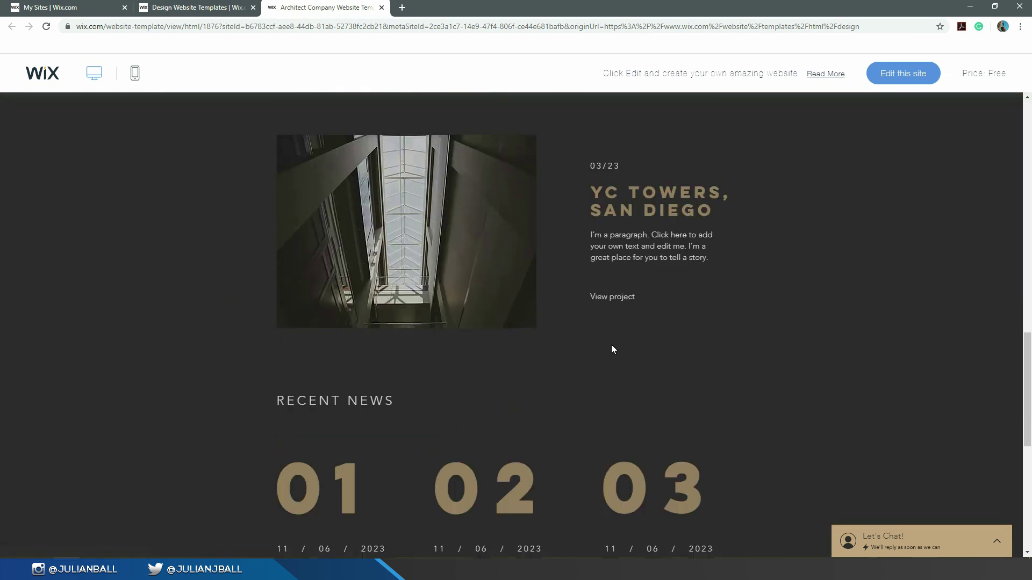
scroll(610, 339, "up", 6)
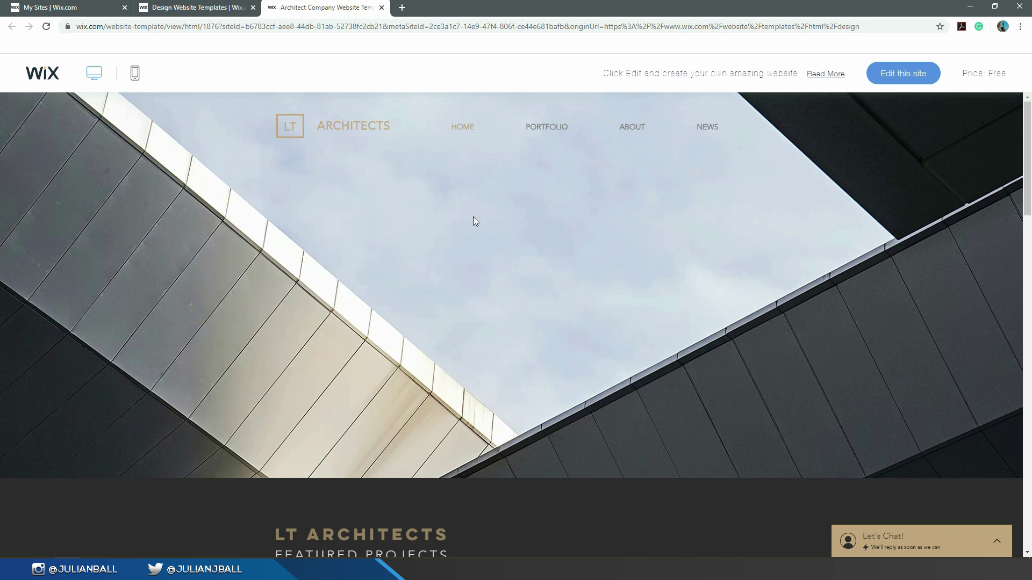
scroll(473, 217, "down", 10)
scroll(476, 459, "down", 15)
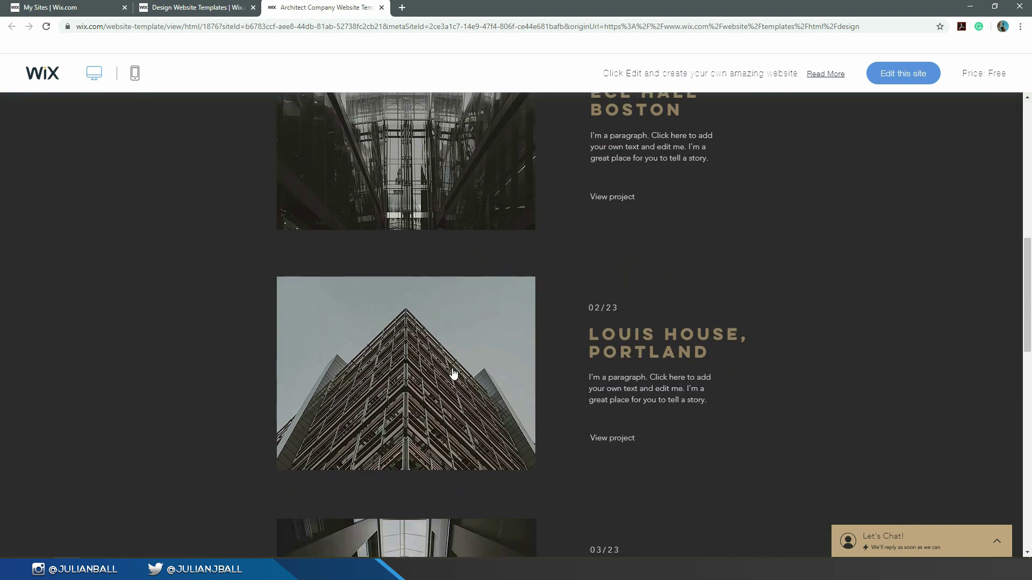
scroll(363, 424, "up", 20)
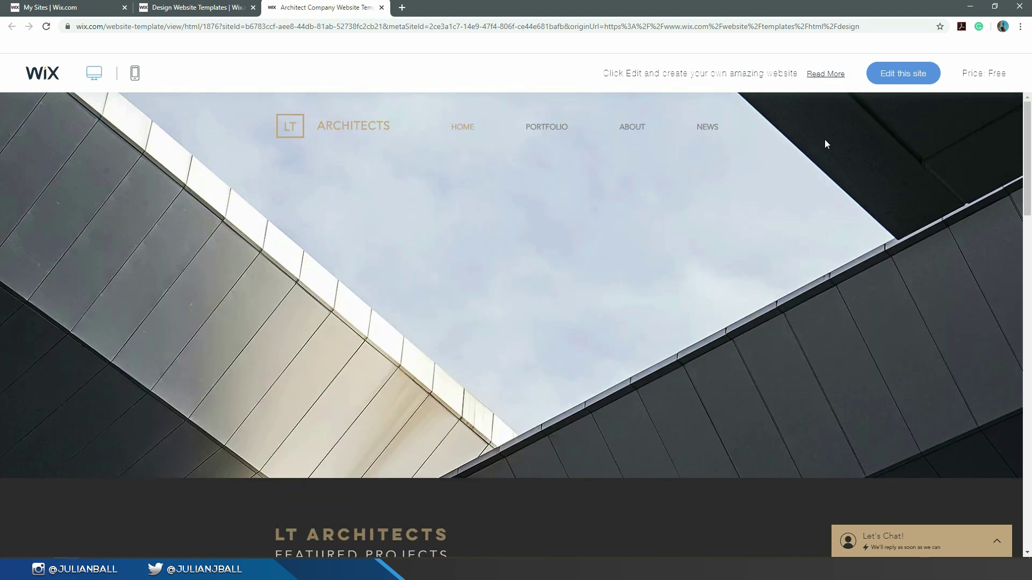
Step: Open the Architect Company template for editing and delete the Let's Chat widget from the page
left_click(904, 82)
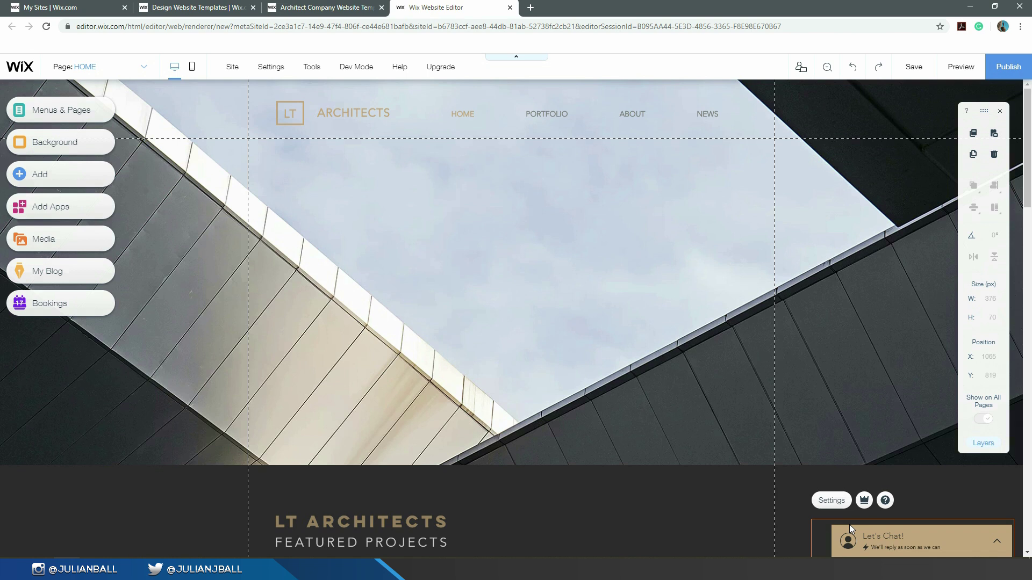
key("Delete")
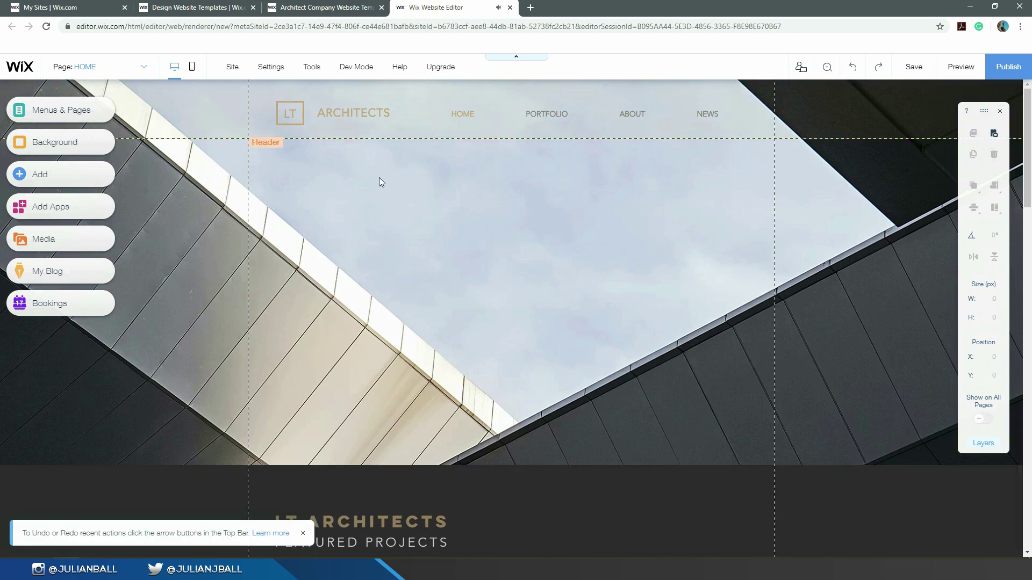
Step: Replace the ARCHITECTS title in the header with "flow graphics" and colour the text blue
left_click(372, 113)
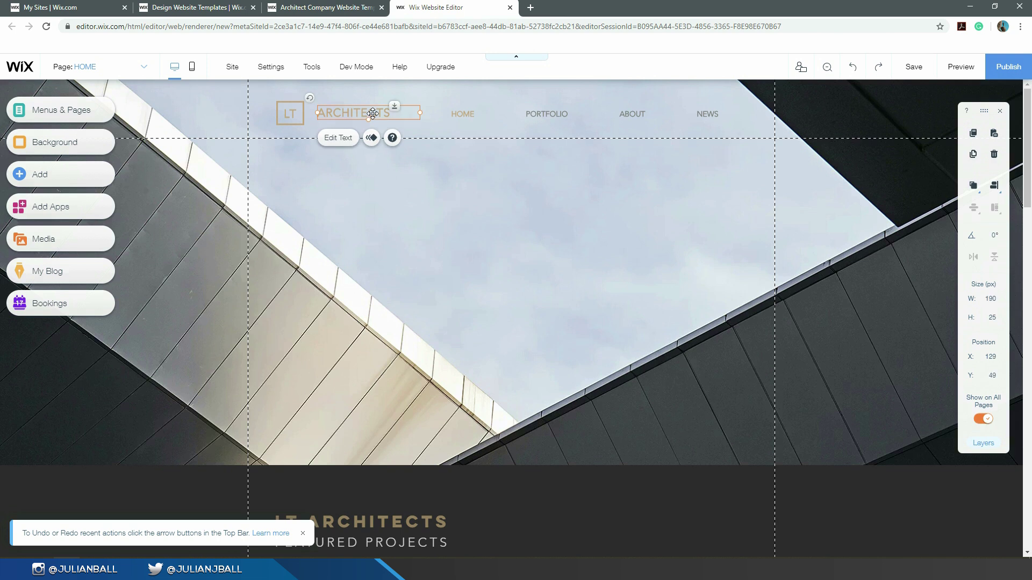
left_click(336, 139)
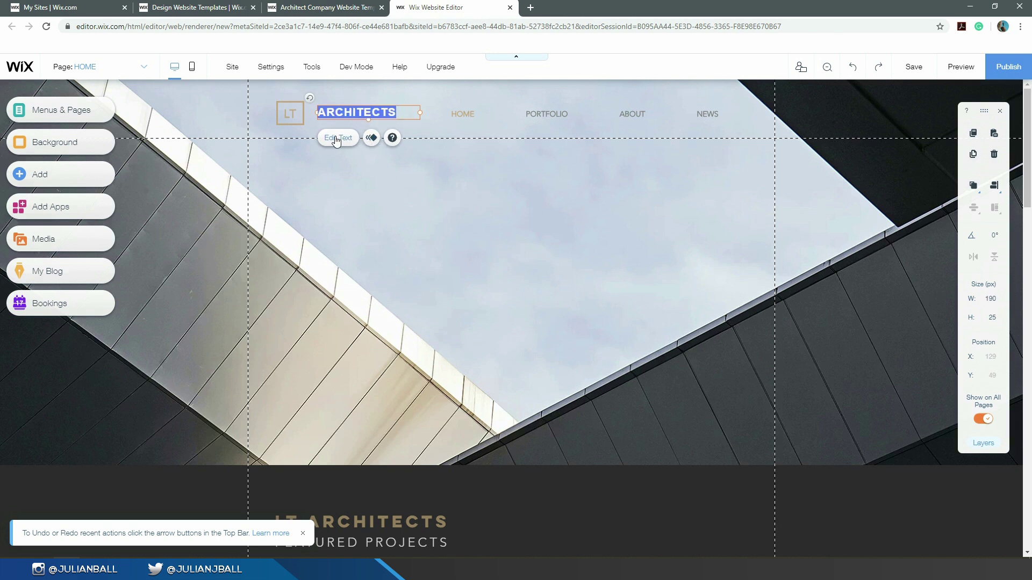
key("BackSpace")
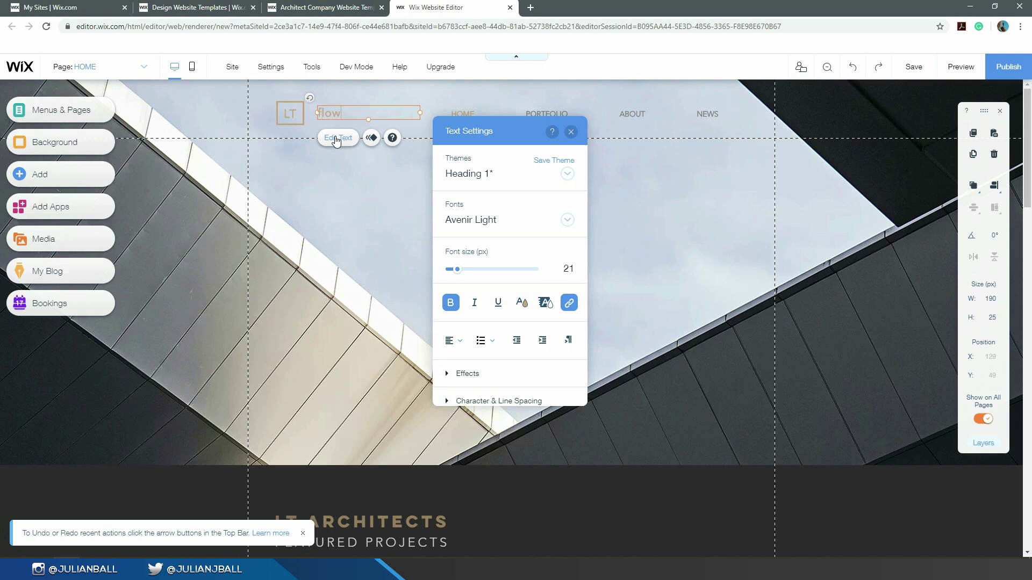
type("flow graphics")
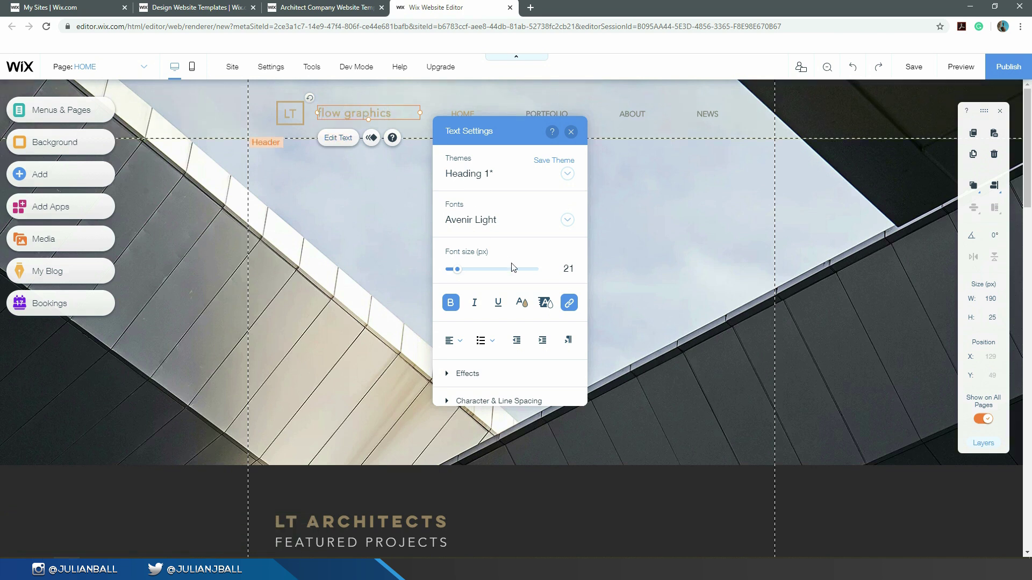
left_click_drag(392, 113, 318, 113)
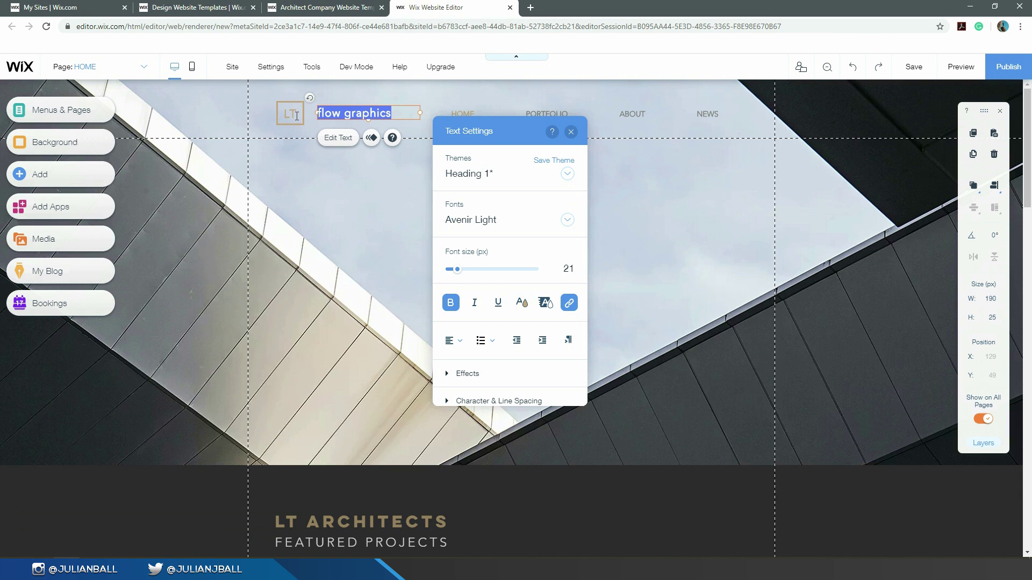
left_click(518, 305)
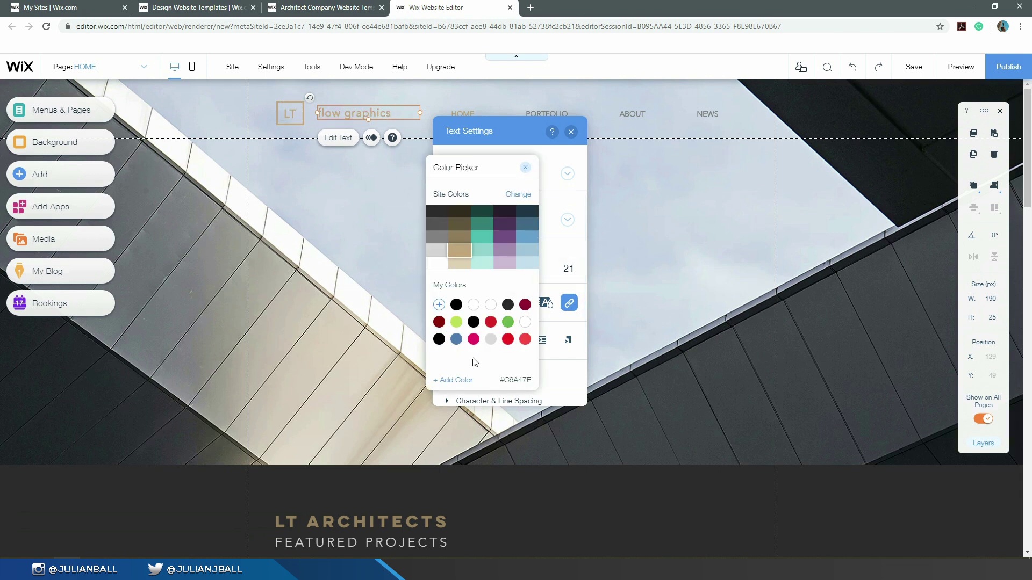
left_click(456, 340)
left_click(571, 132)
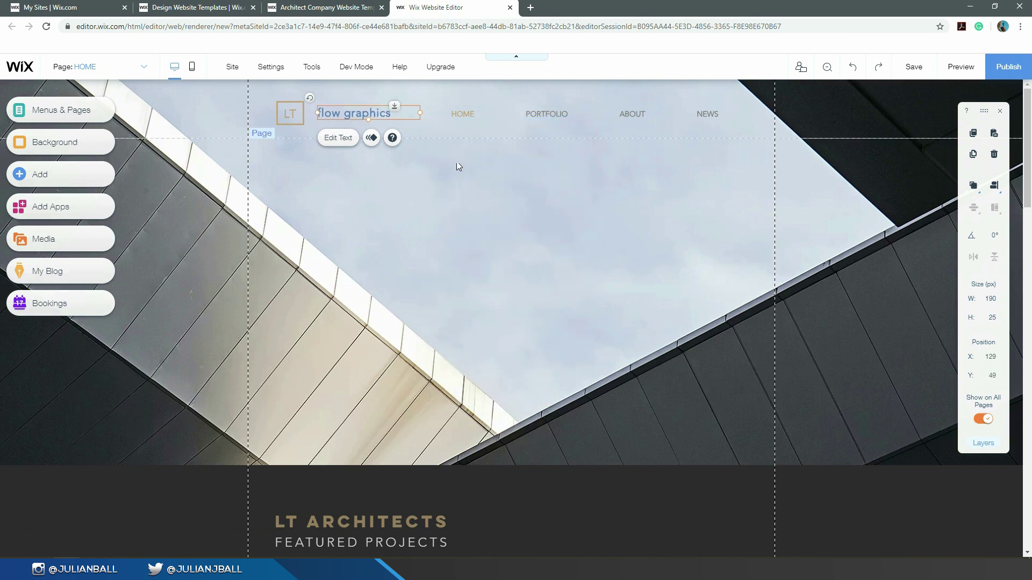
Step: Customise the header menu's design by setting its hover text colour to blue #59A1C9
left_click(516, 115)
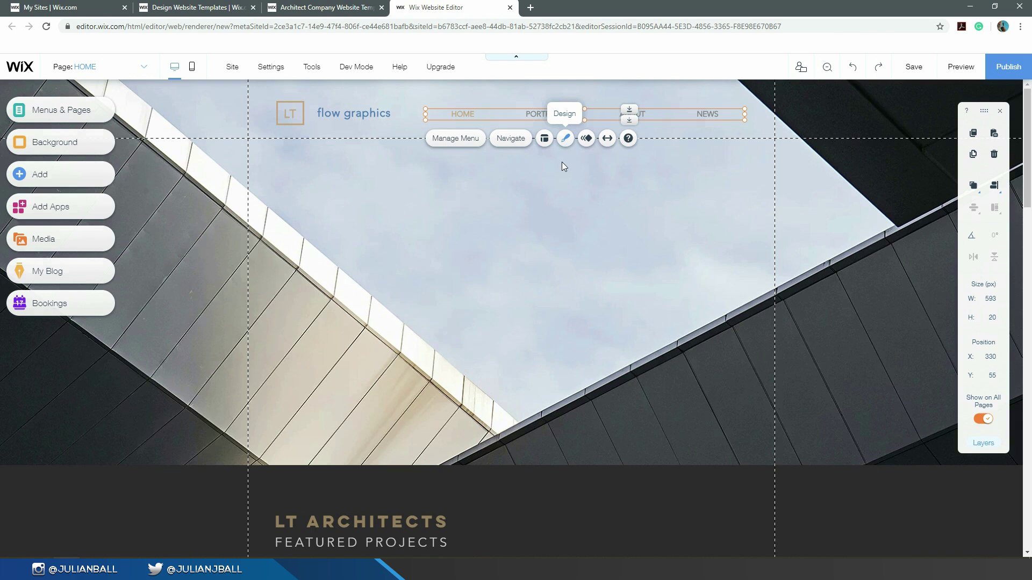
left_click(571, 139)
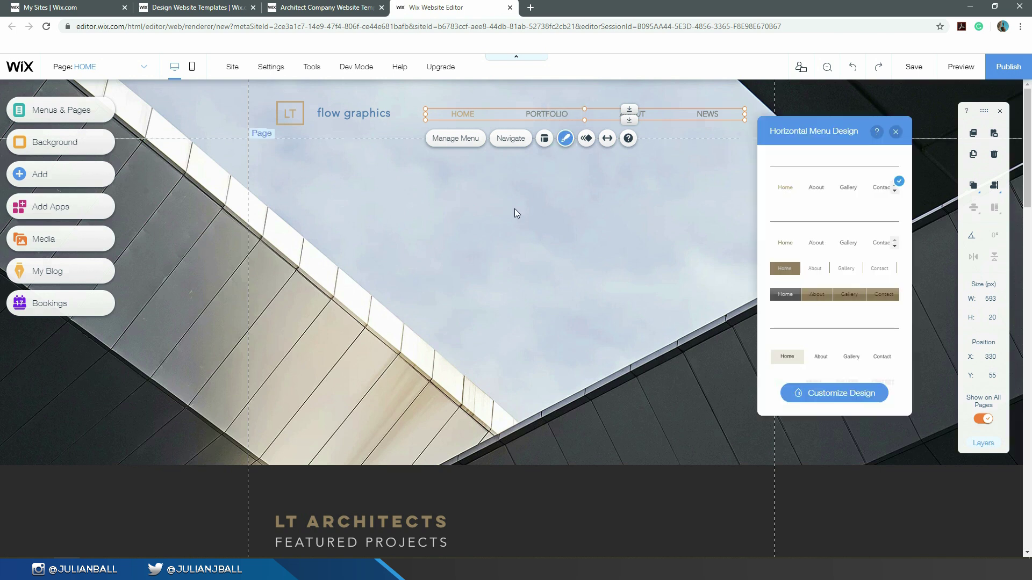
left_click(844, 268)
scroll(839, 323, "down", 3)
scroll(826, 301, "up", 5)
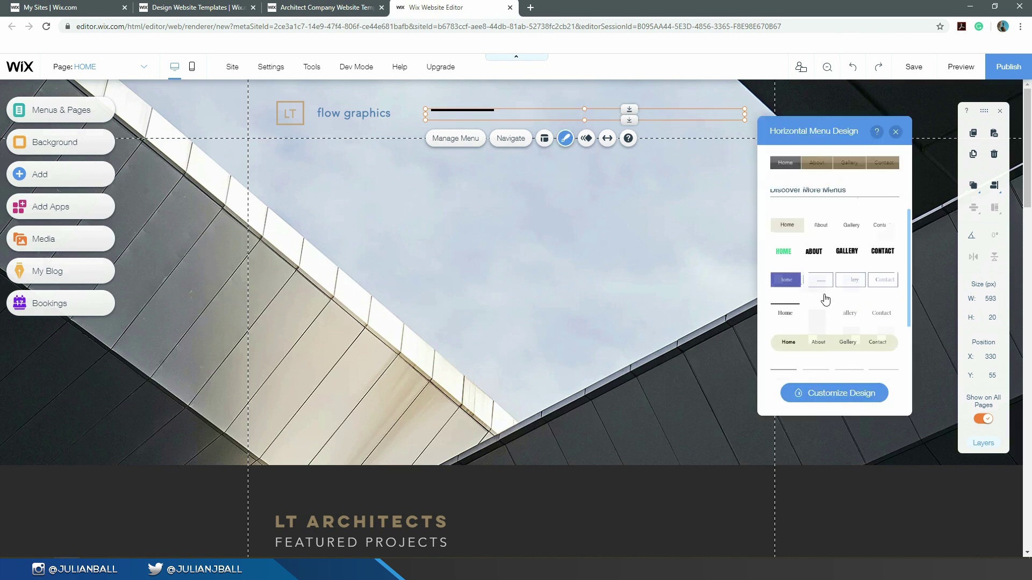
left_click(830, 397)
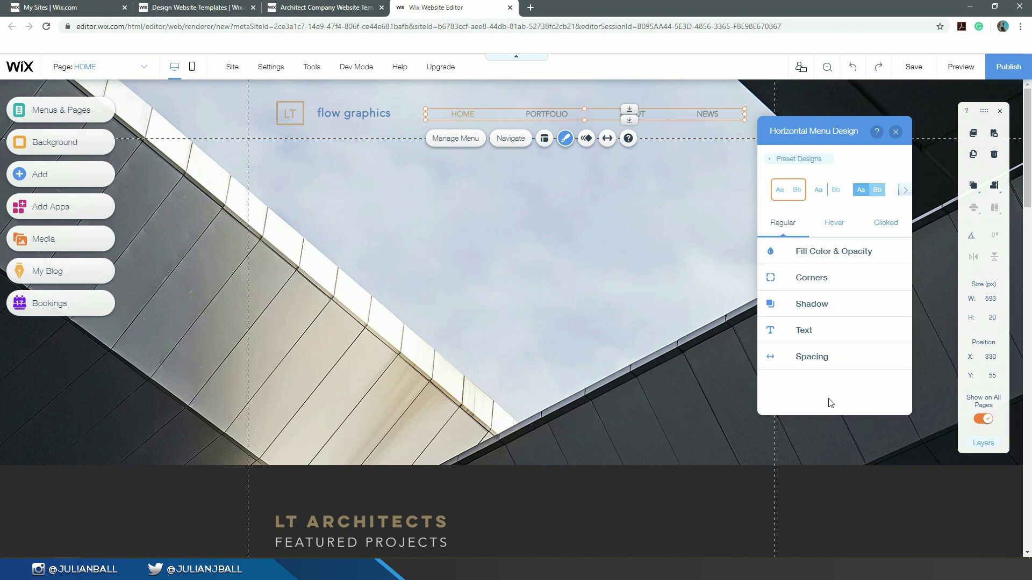
left_click(834, 222)
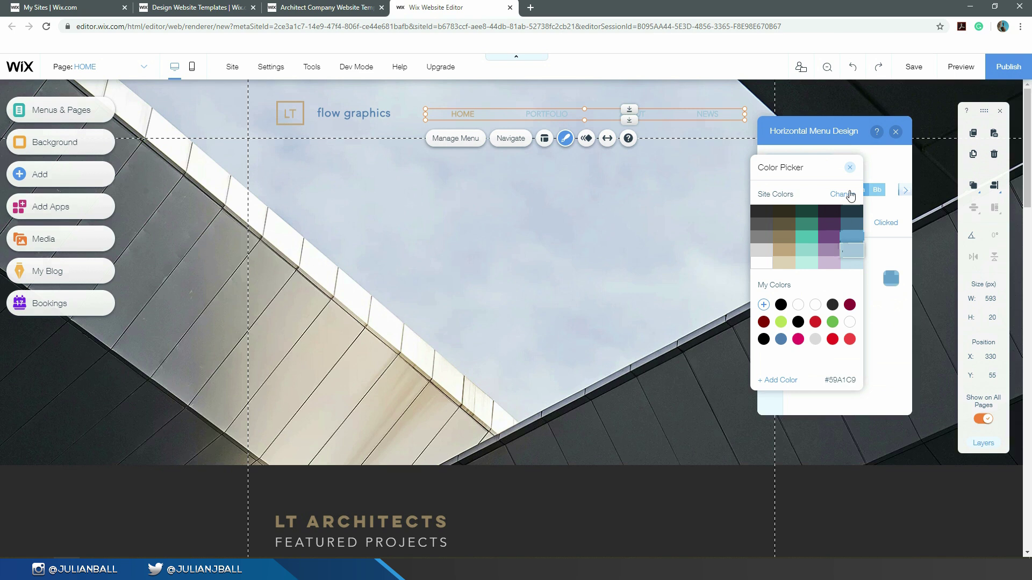
left_click(891, 274)
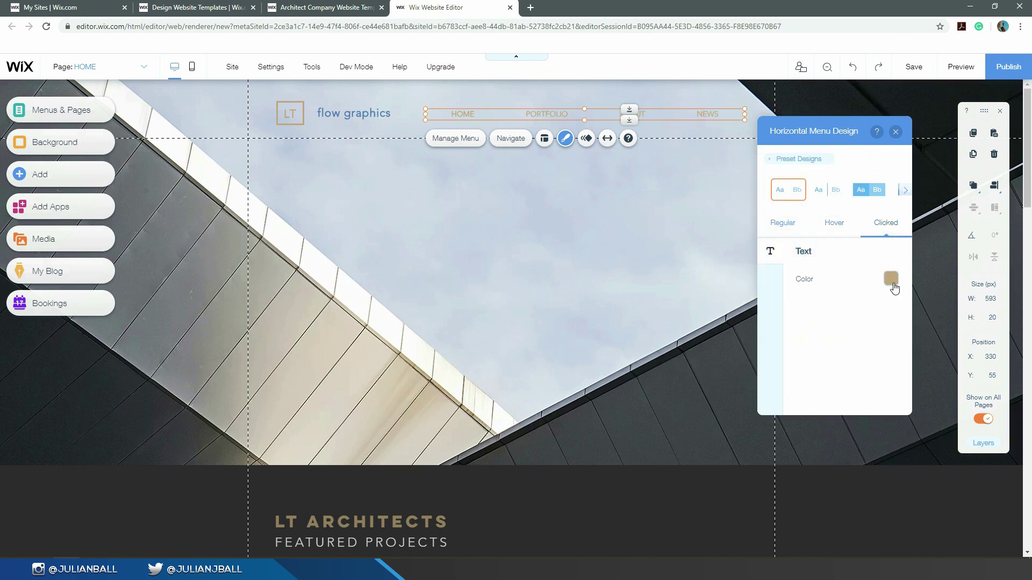
Step: Set the header menu's clicked text colour to blue and its regular text colour to dark grey #555555
left_click(892, 283)
left_click(780, 339)
left_click(761, 237)
left_click(891, 278)
left_click(897, 276)
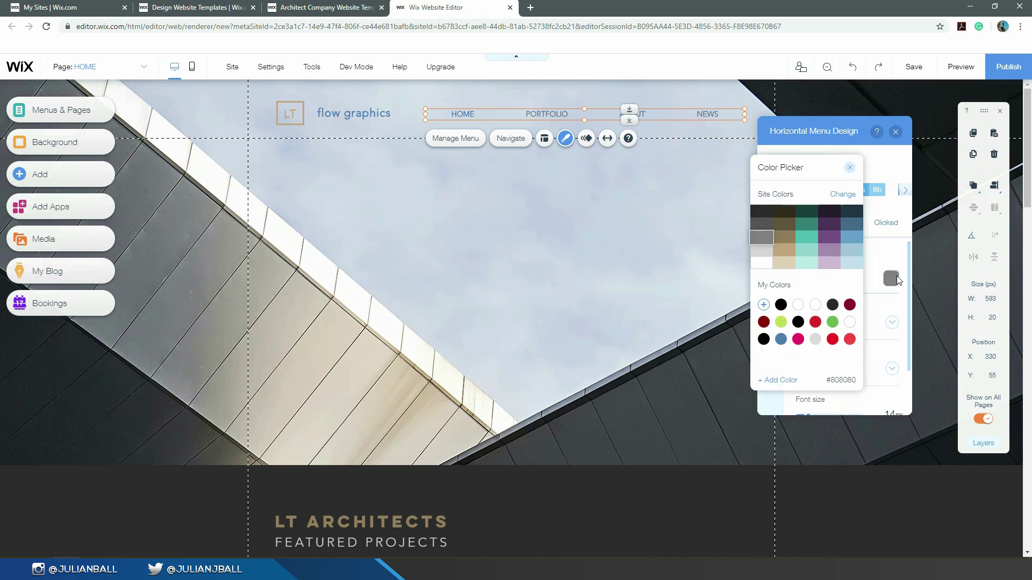
left_click(761, 225)
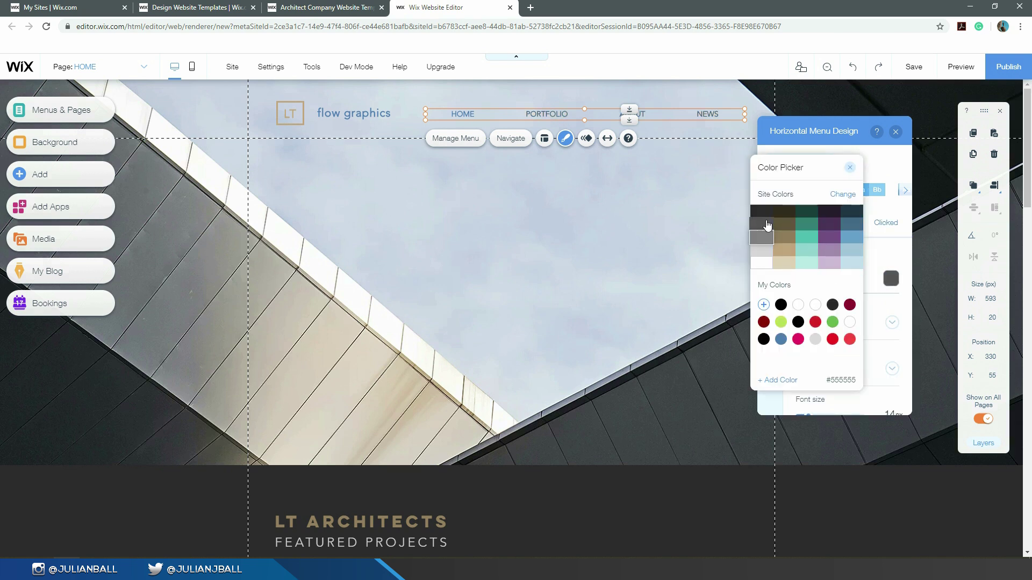
left_click(851, 168)
left_click(895, 131)
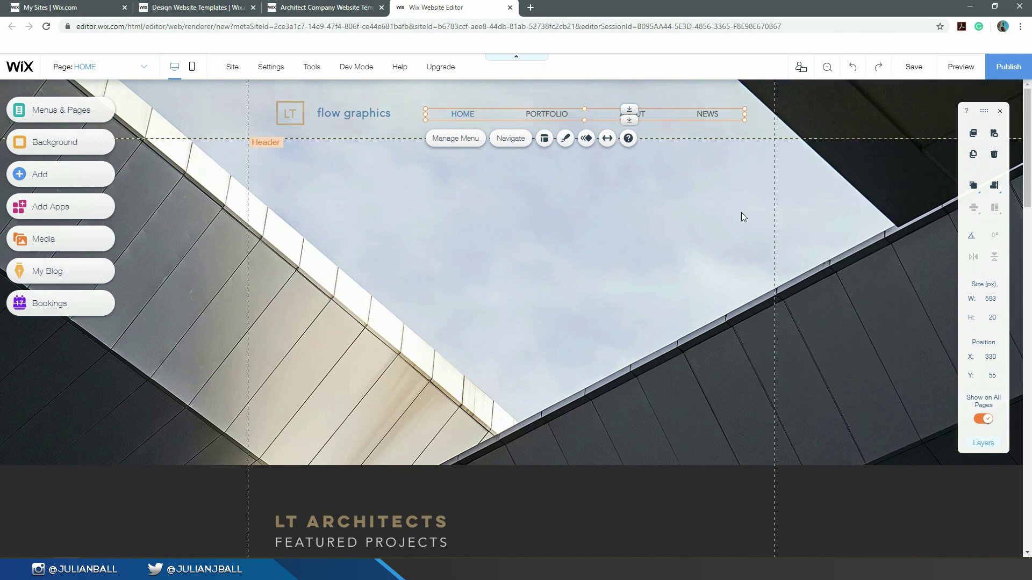
Step: Delete the LT logo from the header
left_click(683, 231)
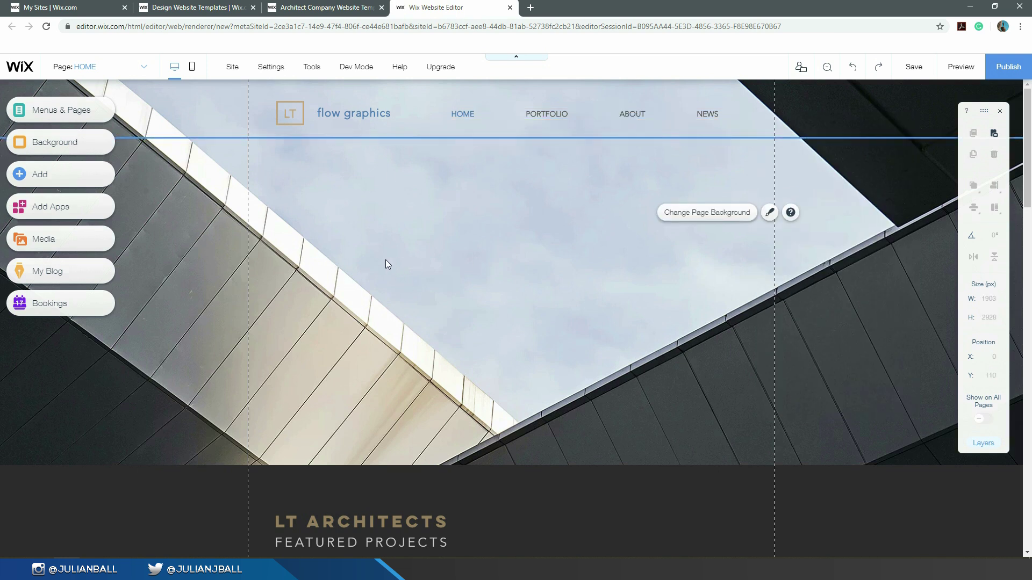
left_click(296, 109)
key("Delete")
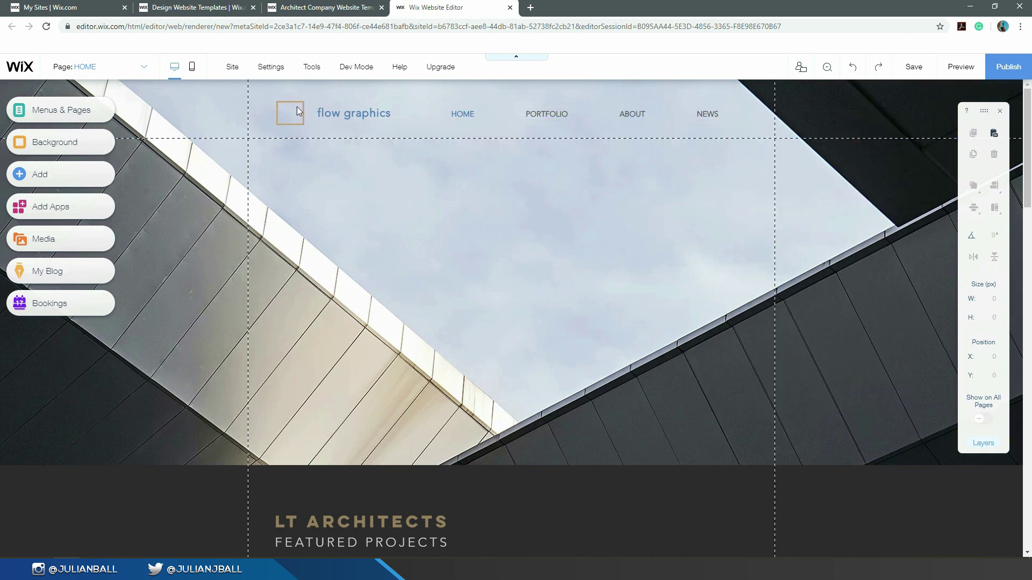
Step: Upload Gradient Icon.png to the site files and add the image to the page
left_click(23, 177)
left_click(60, 129)
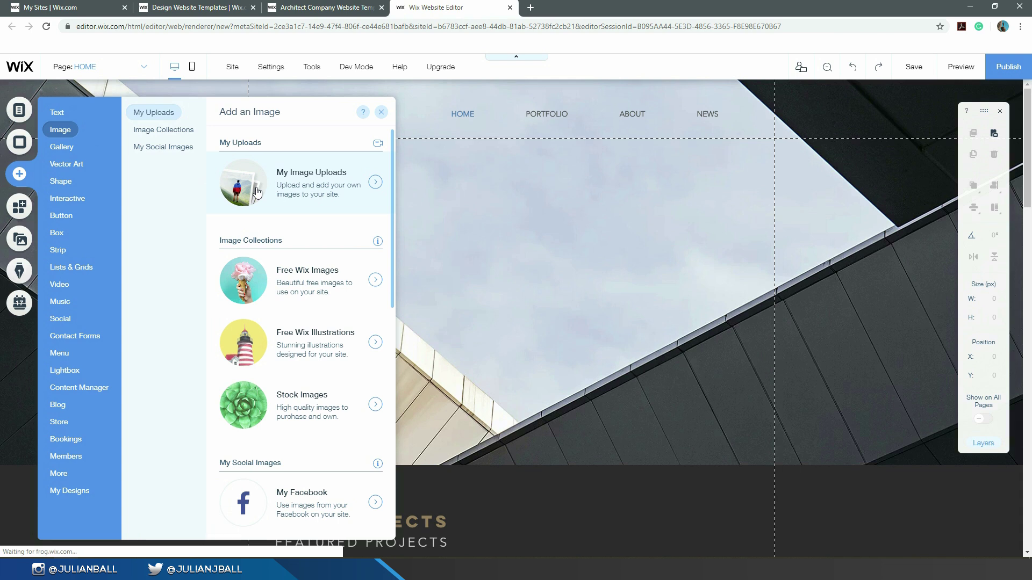
left_click(375, 182)
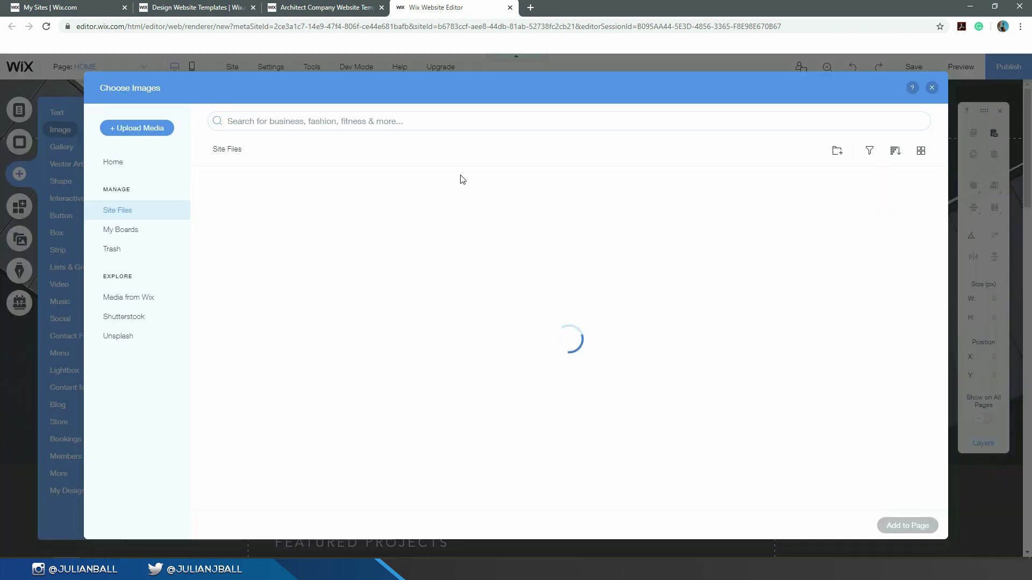
left_click(127, 129)
left_click_drag(1031, 323, 506, 274)
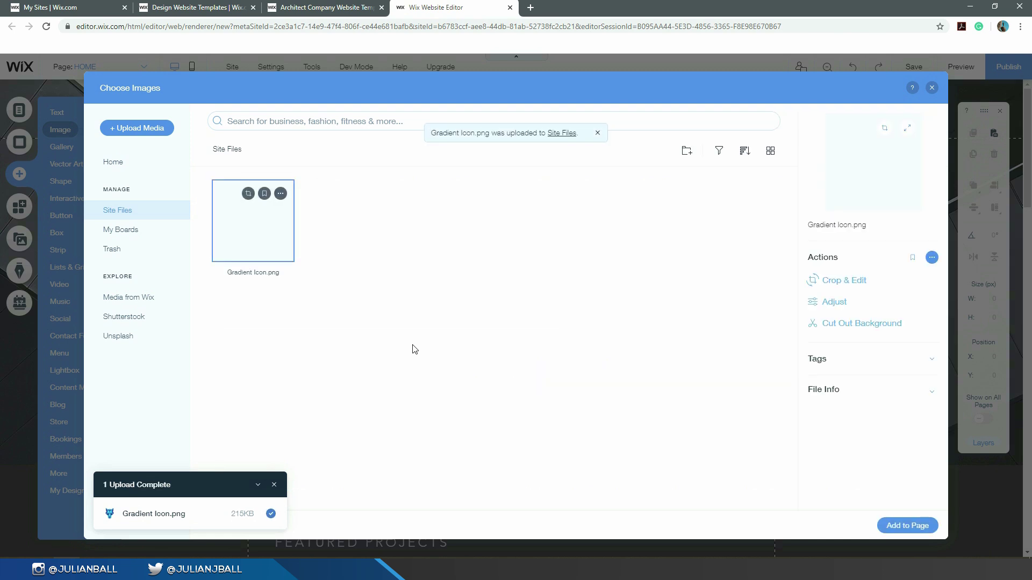
left_click(904, 524)
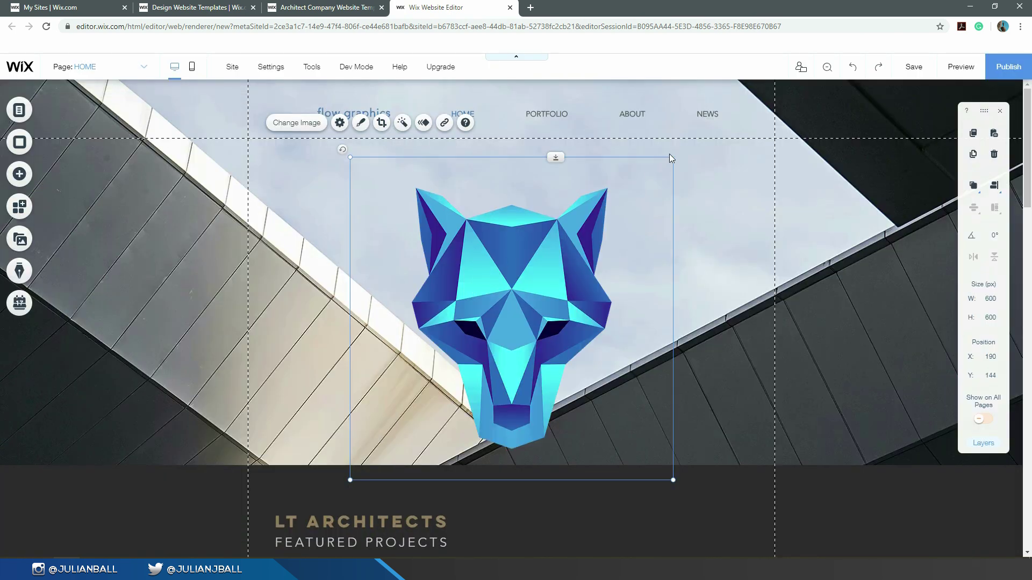
Step: Shrink the wolf icon to about 58 px high and align it with the flow graphics title at the header's left margin
left_click_drag(672, 158, 281, 99)
left_click_drag(300, 116, 259, 117)
left_click(341, 115, "ctrl")
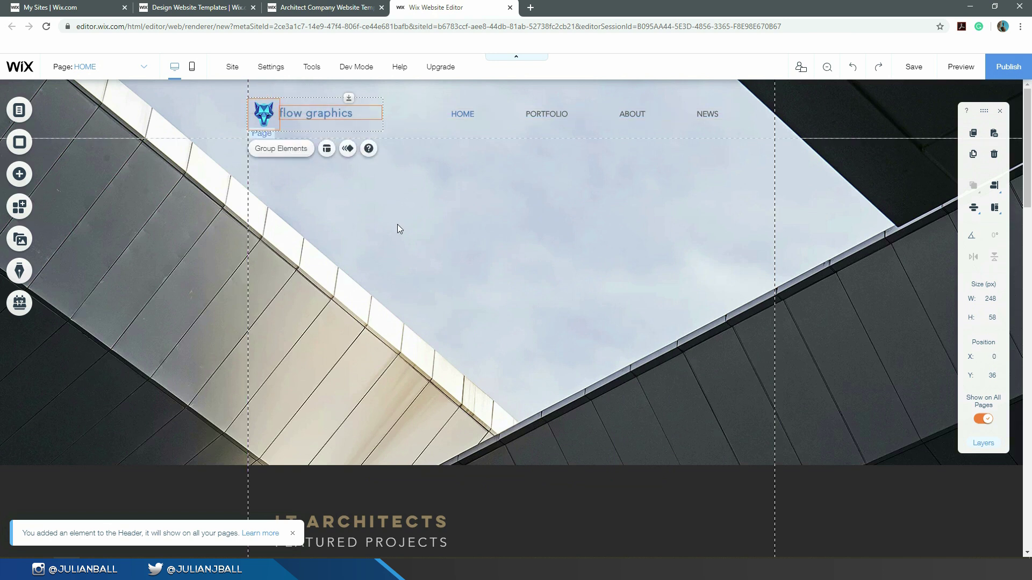
Step: Upload the photo _MG_9519.jpg and set it as the home page's background image
left_click(535, 263)
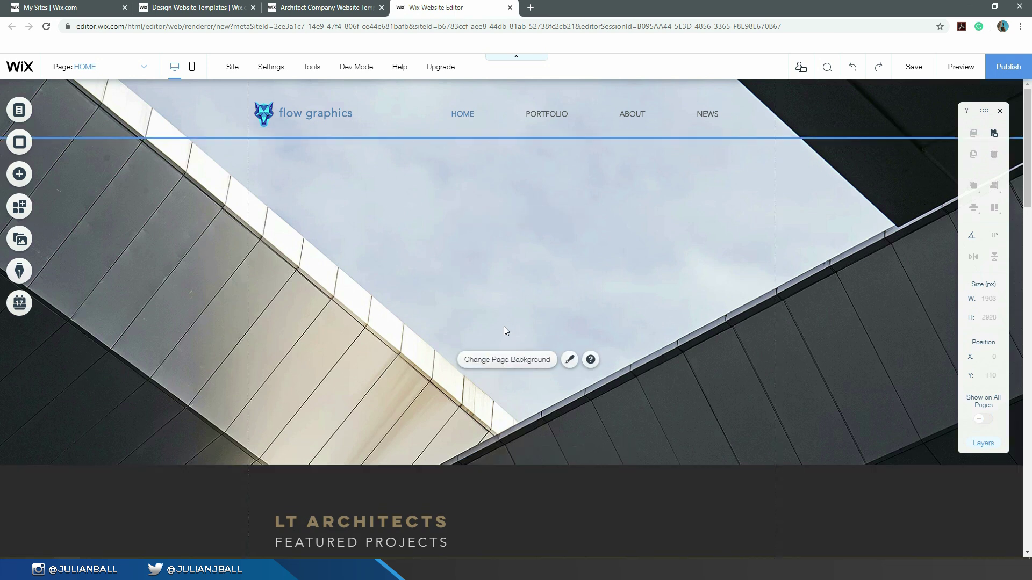
left_click(496, 367)
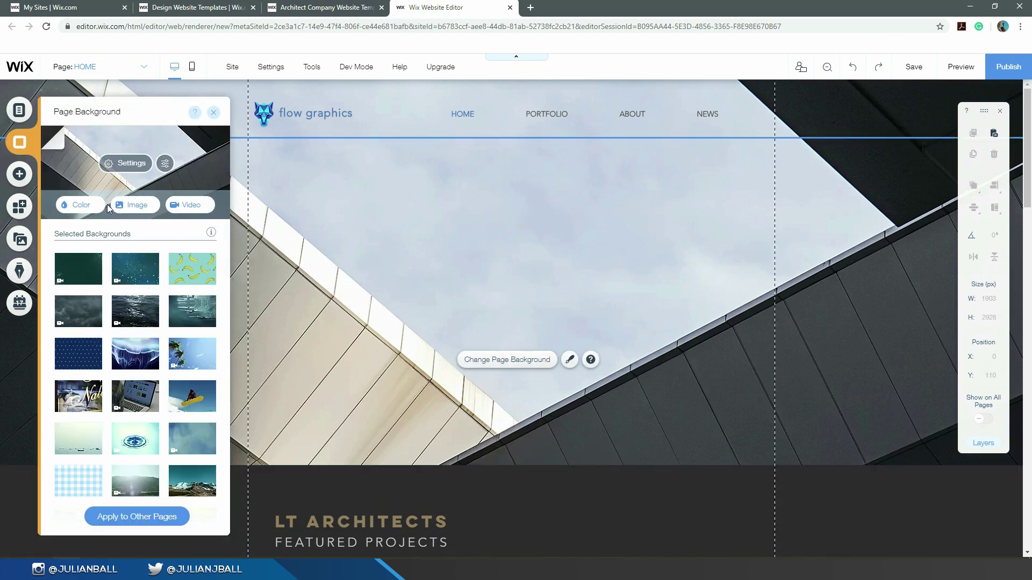
left_click(151, 212)
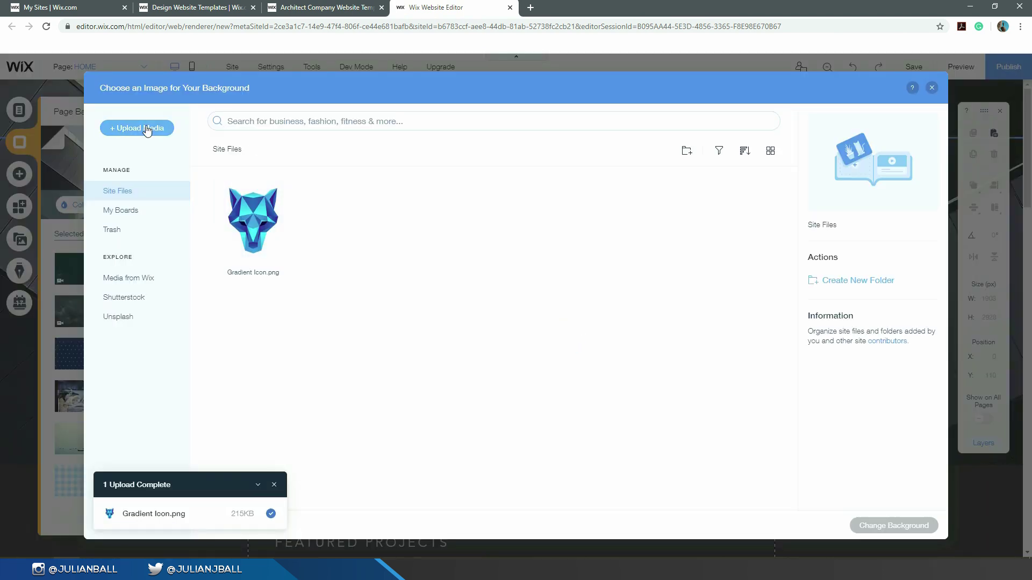
left_click(153, 128)
left_click_drag(502, 334, 533, 294)
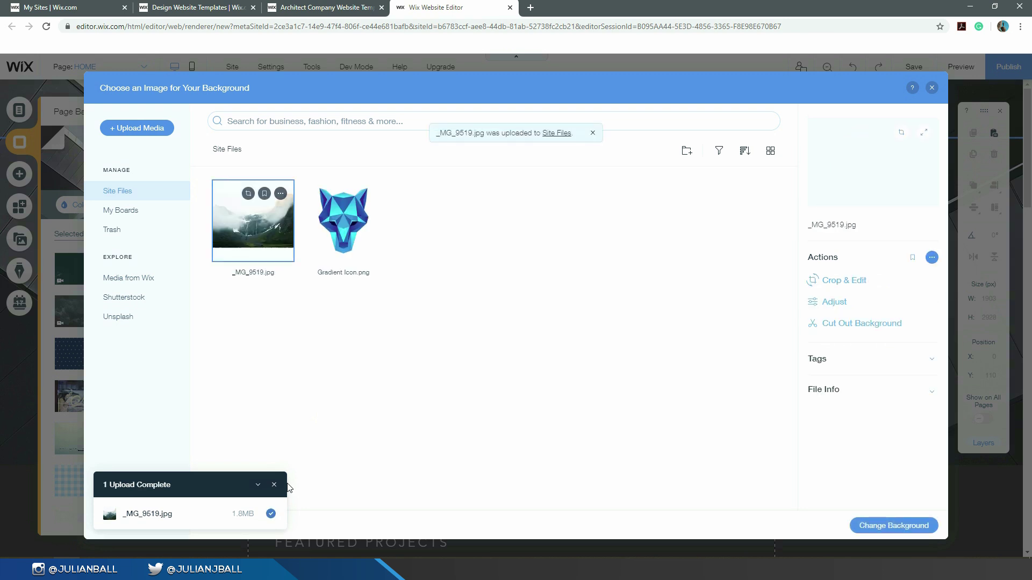
left_click(912, 526)
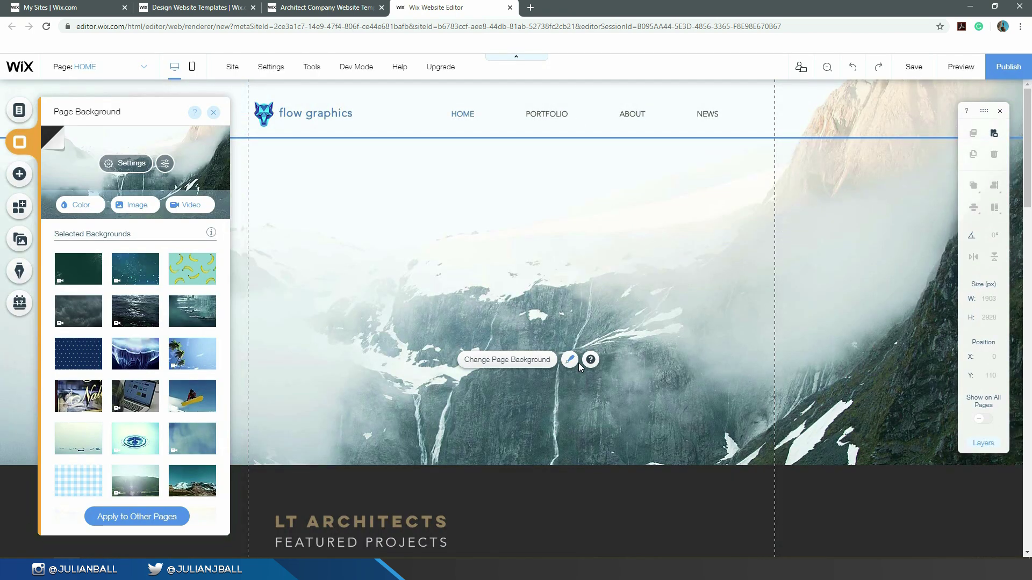
Step: Set the page background image's position to bottom centre in its image settings
left_click(142, 168)
left_click(312, 441)
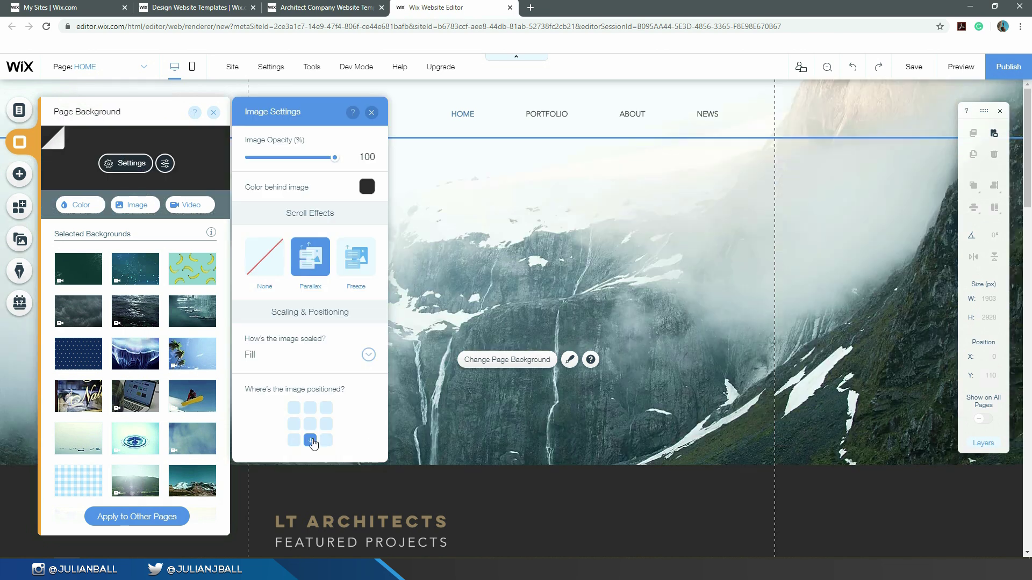
left_click(372, 113)
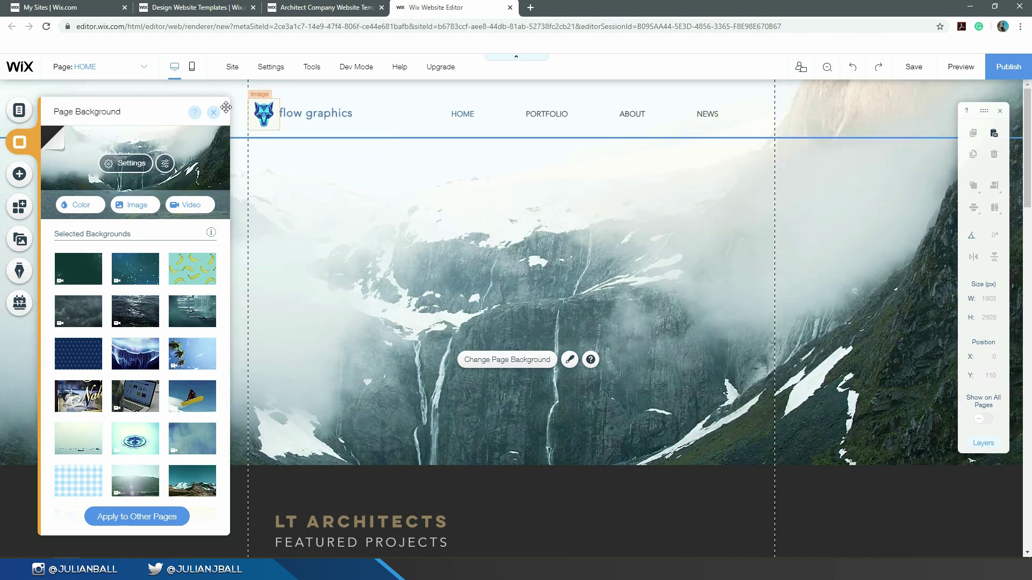
left_click(213, 112)
scroll(763, 405, "down", 2)
scroll(764, 409, "up", 2)
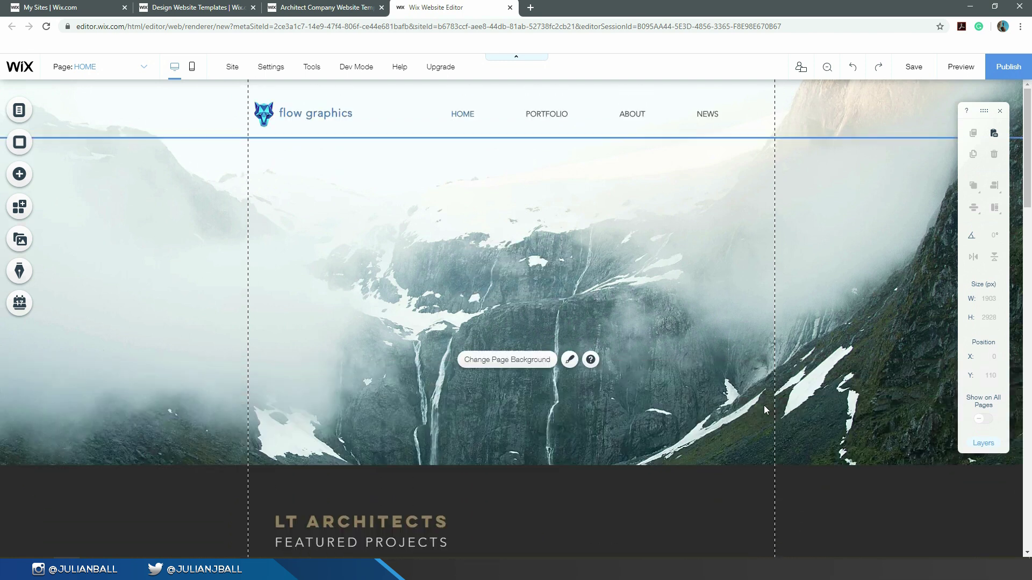
Step: Examine the featured projects and recent news sections further down the home page
scroll(765, 410, "down", 15)
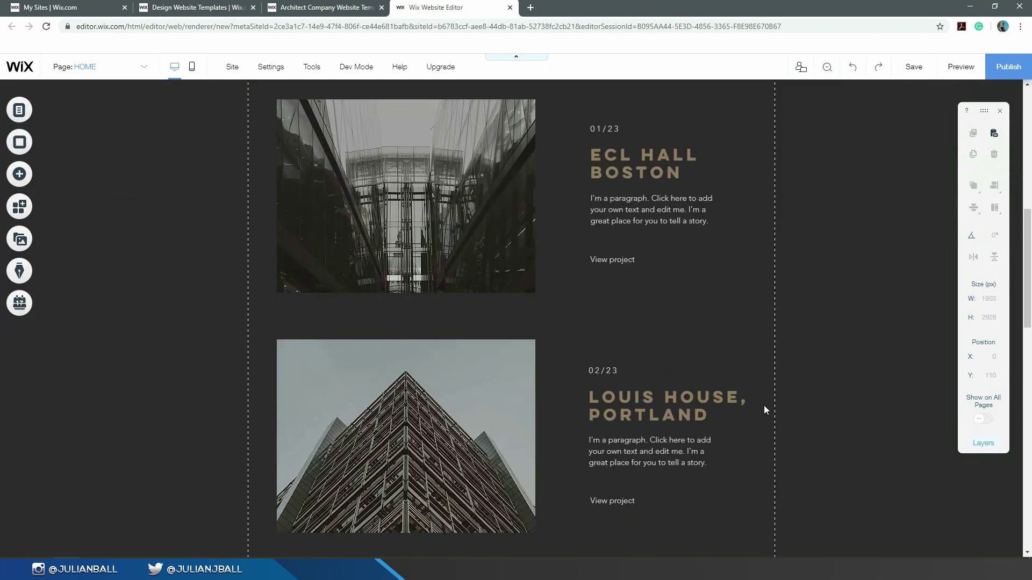
scroll(766, 409, "down", 5)
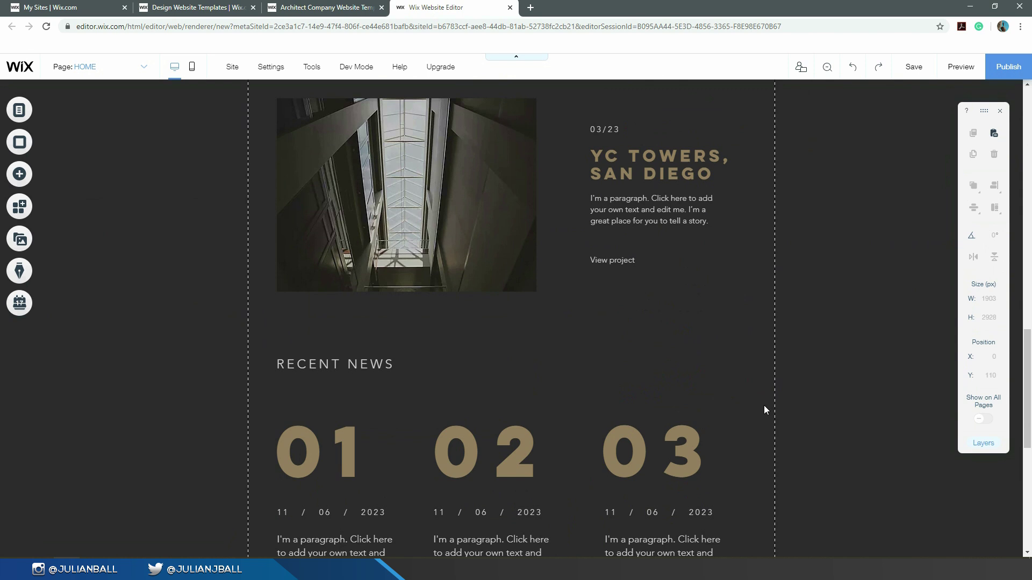
scroll(765, 409, "up", 20)
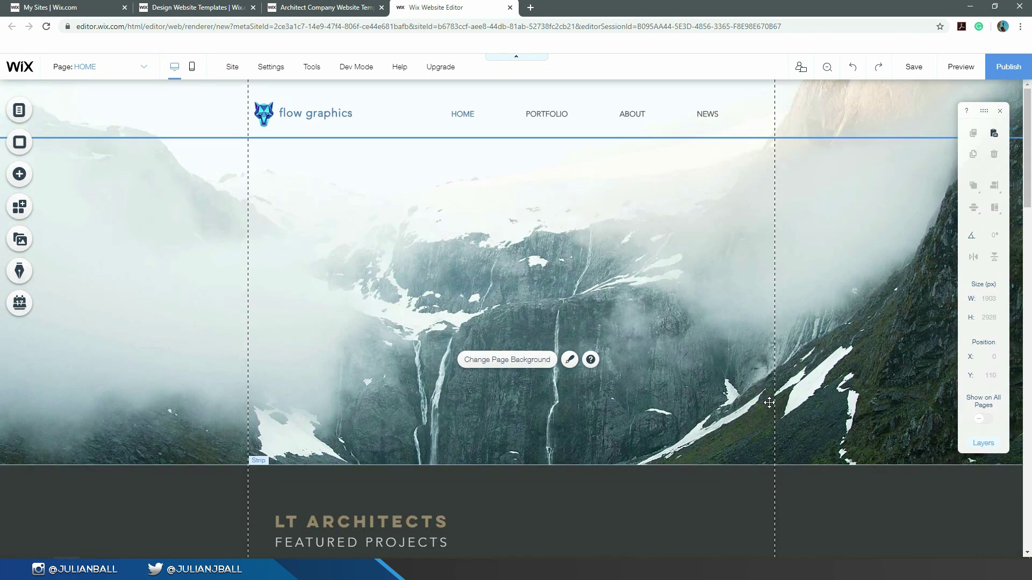
scroll(488, 349, "down", 6)
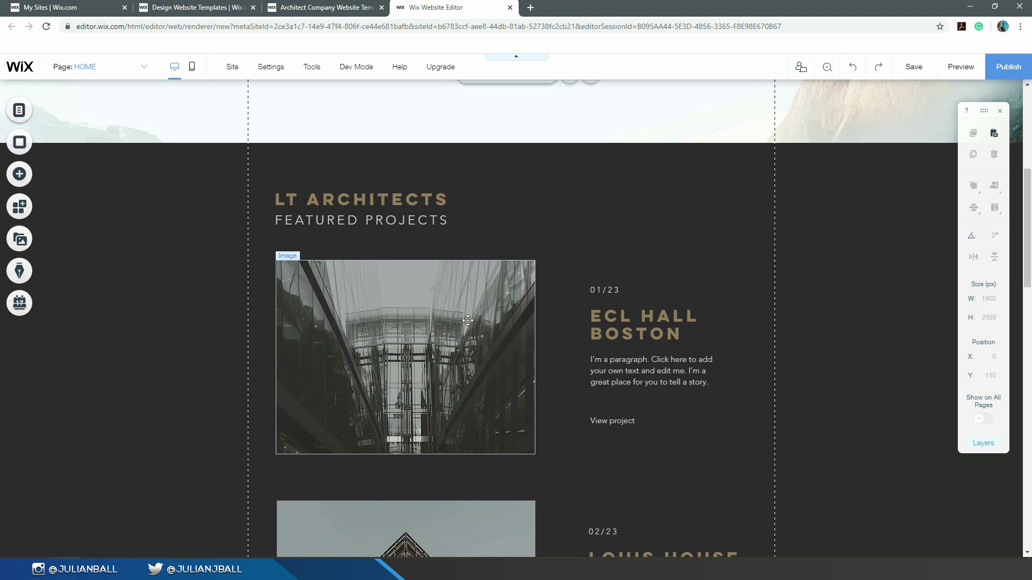
Step: Check the list of site pages for the project pages included with the template
scroll(463, 319, "up", 6)
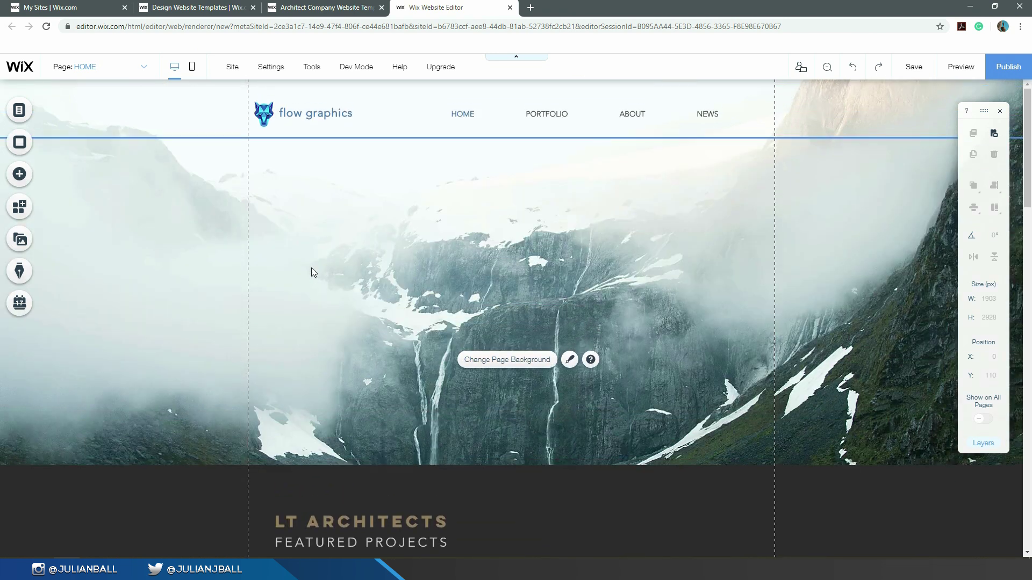
left_click(143, 72)
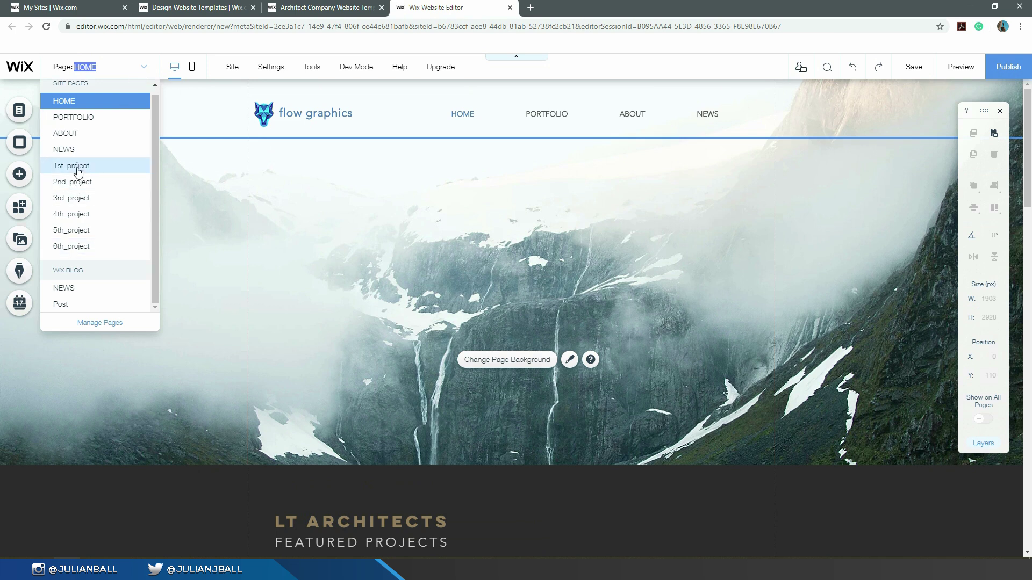
scroll(269, 495, "down", 4)
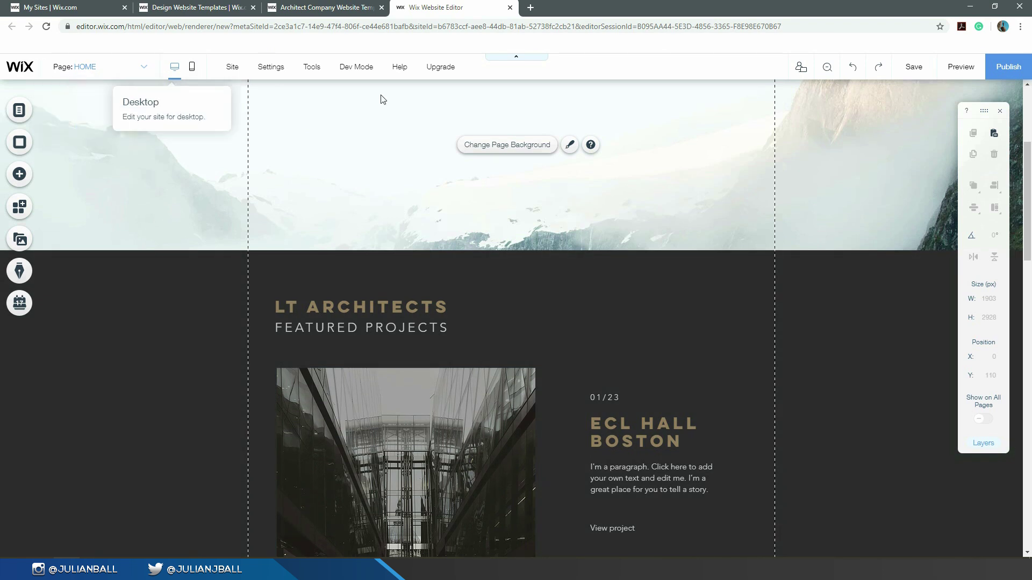
Step: Preview the site and examine the ECL Hall Boston project page opened from the first featured project image
left_click(970, 69)
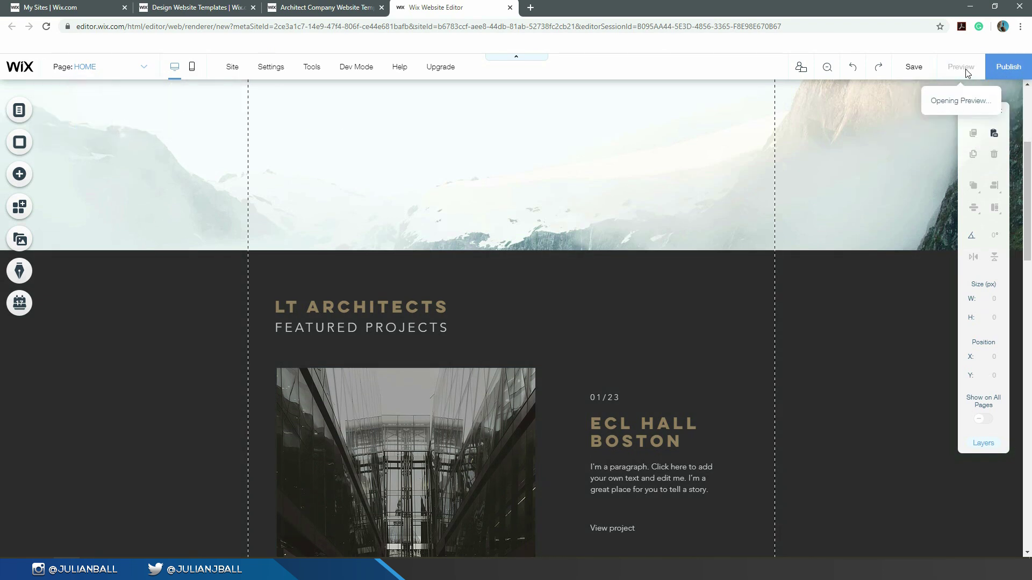
scroll(250, 341, "up", 4)
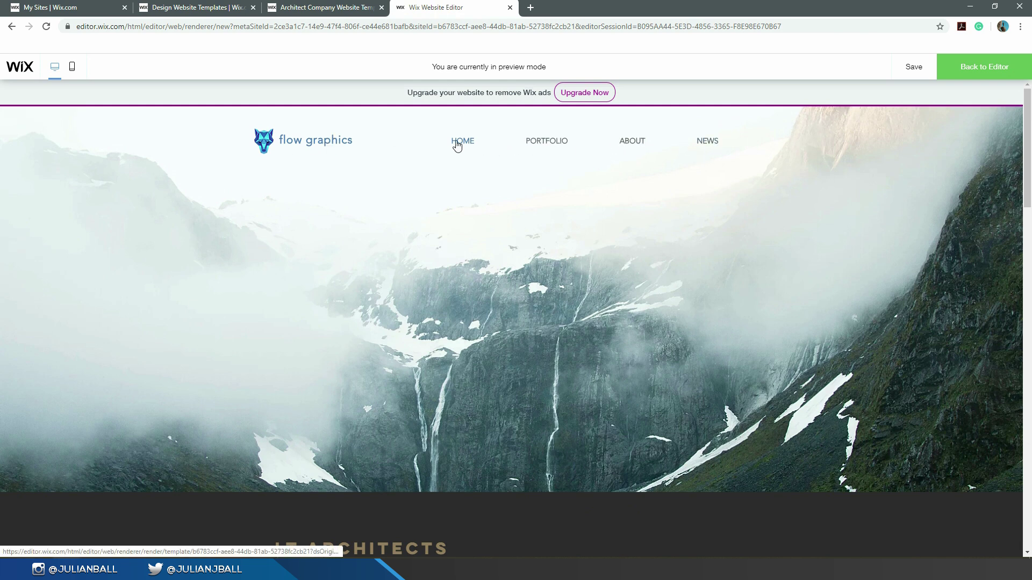
scroll(558, 299, "down", 6)
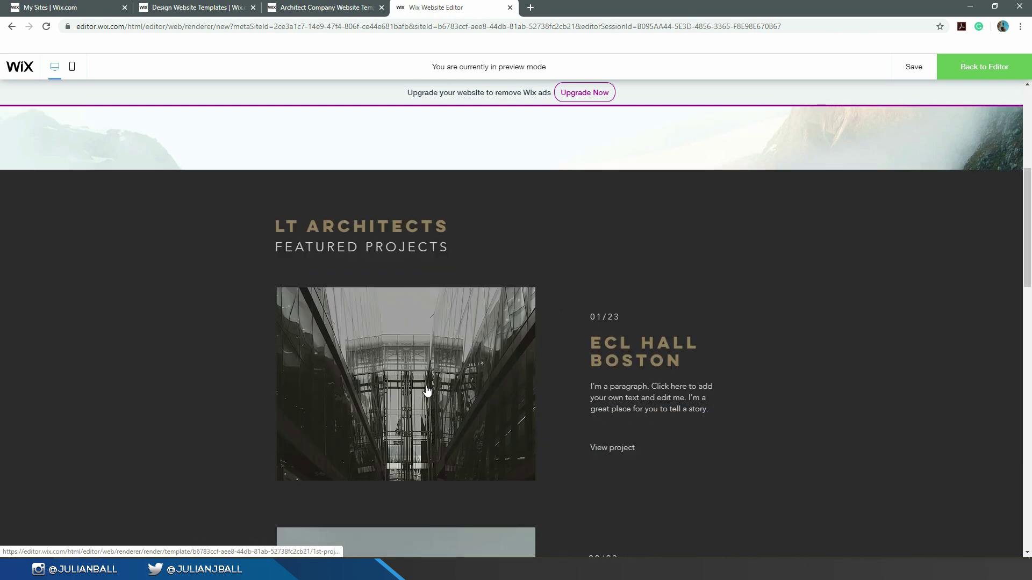
left_click(426, 385)
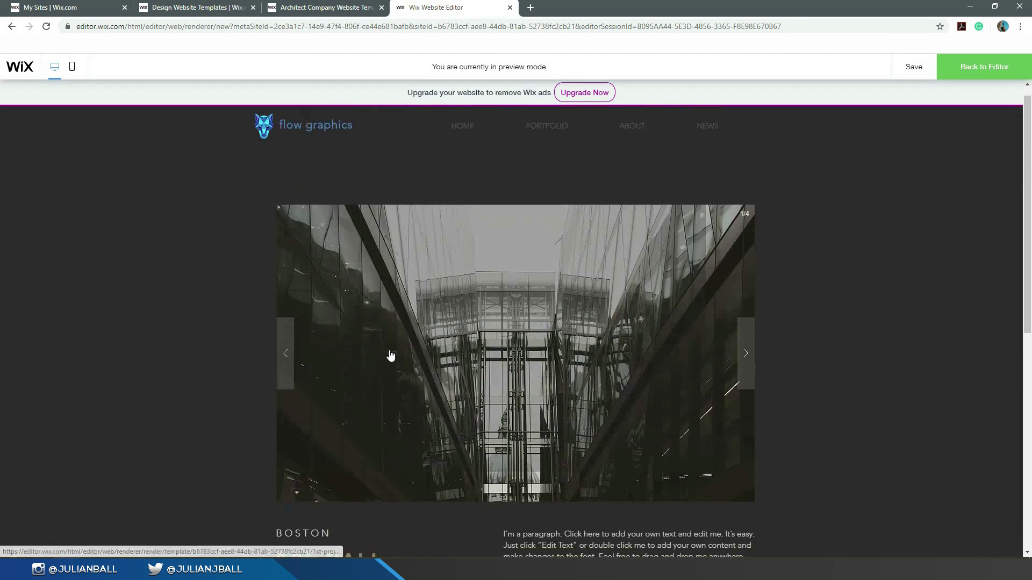
scroll(595, 399, "up", 5)
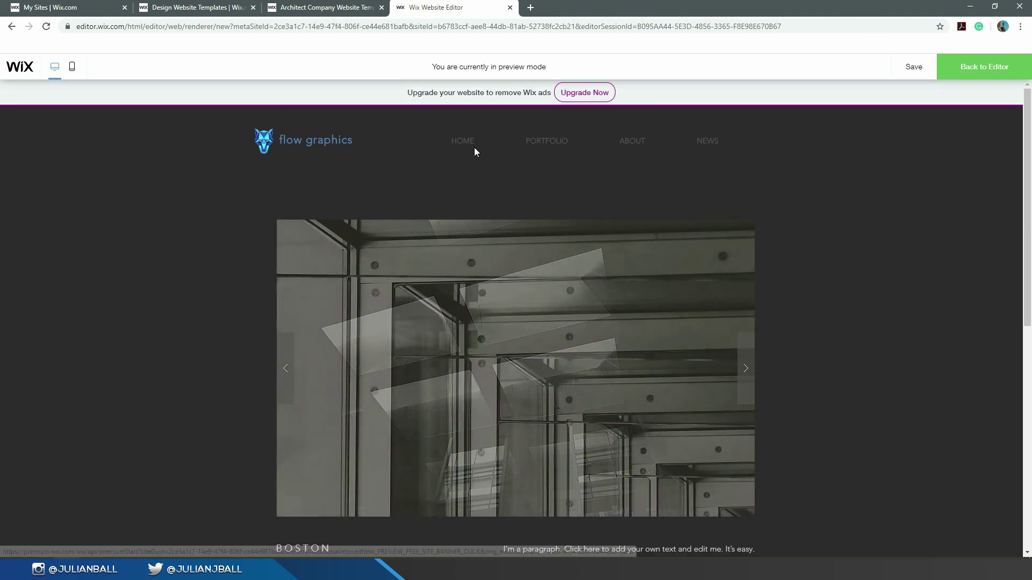
scroll(616, 310, "down", 6)
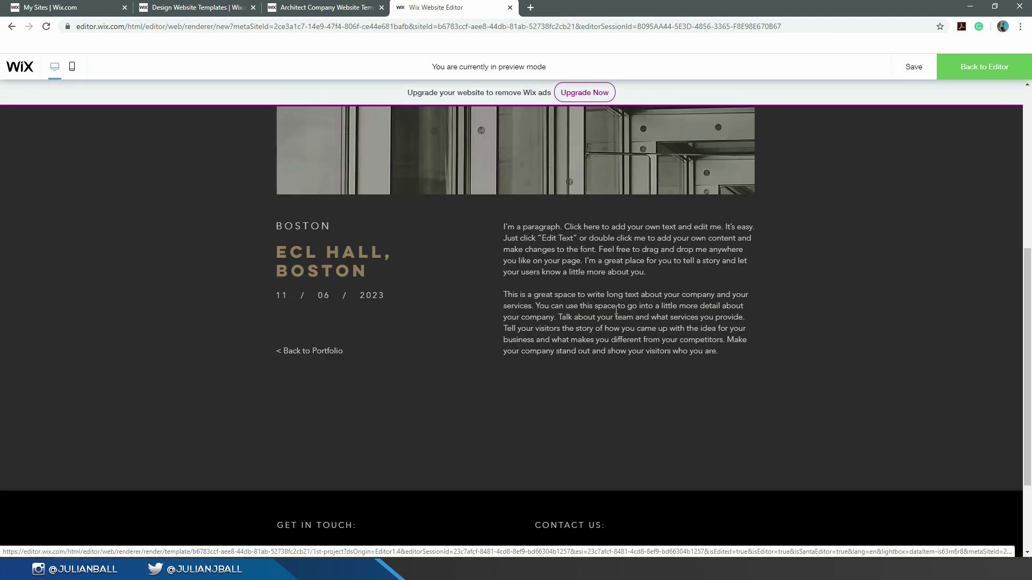
scroll(616, 310, "up", 6)
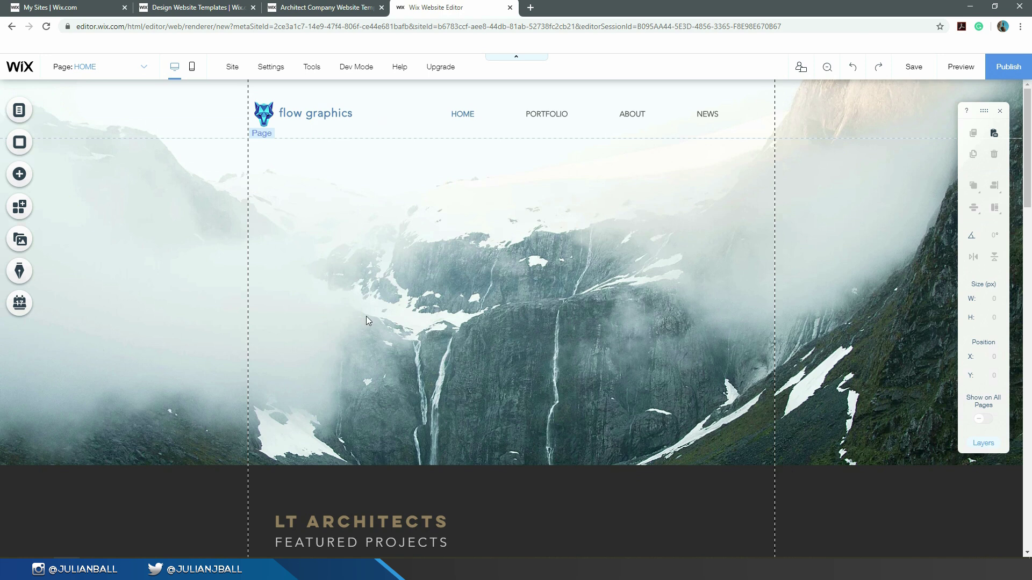
Step: Review the home page's sections from the header through the featured projects and news to the footer
scroll(367, 322, "down", 10)
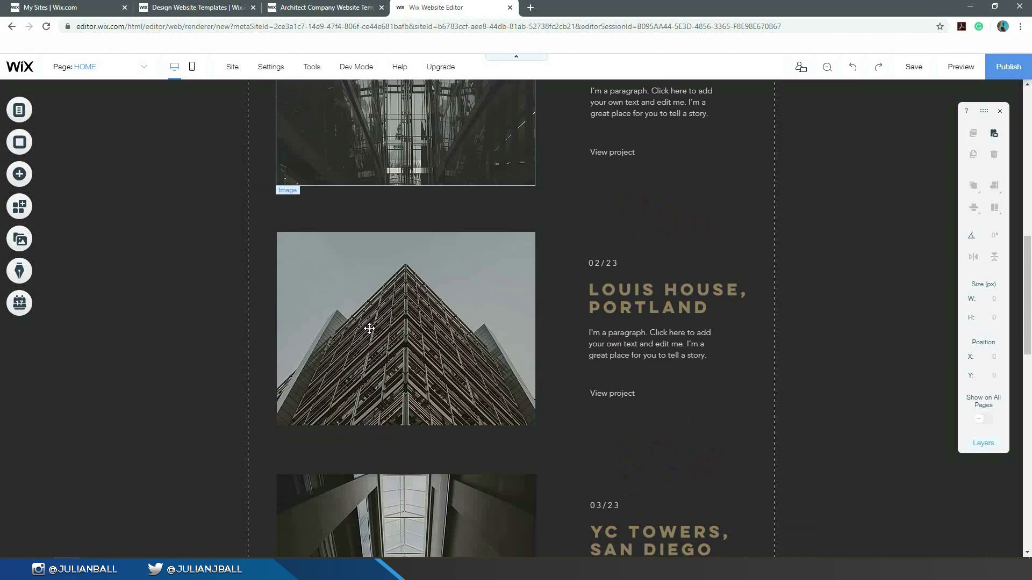
scroll(369, 328, "down", 14)
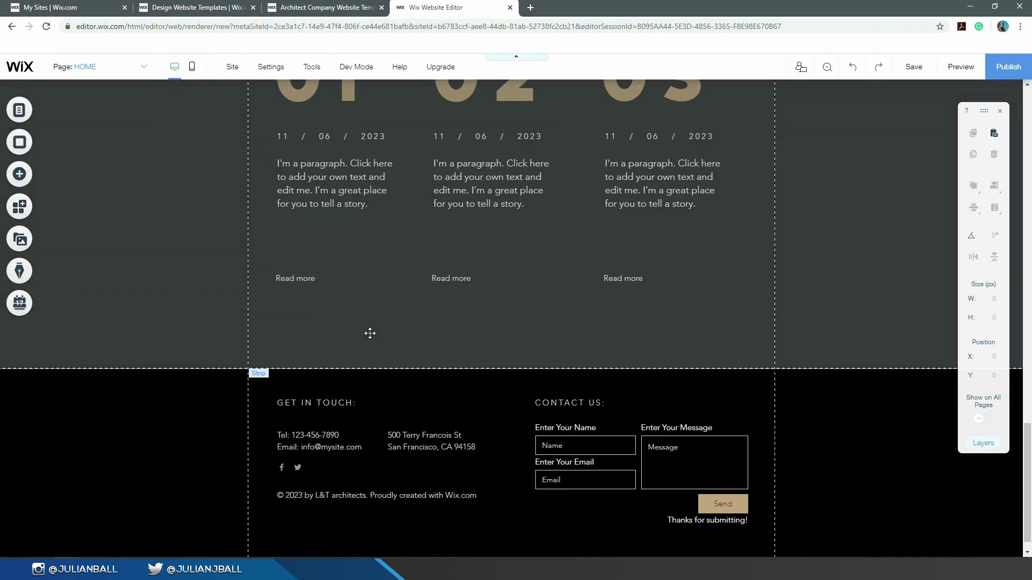
scroll(372, 330, "up", 15)
scroll(372, 330, "up", 8)
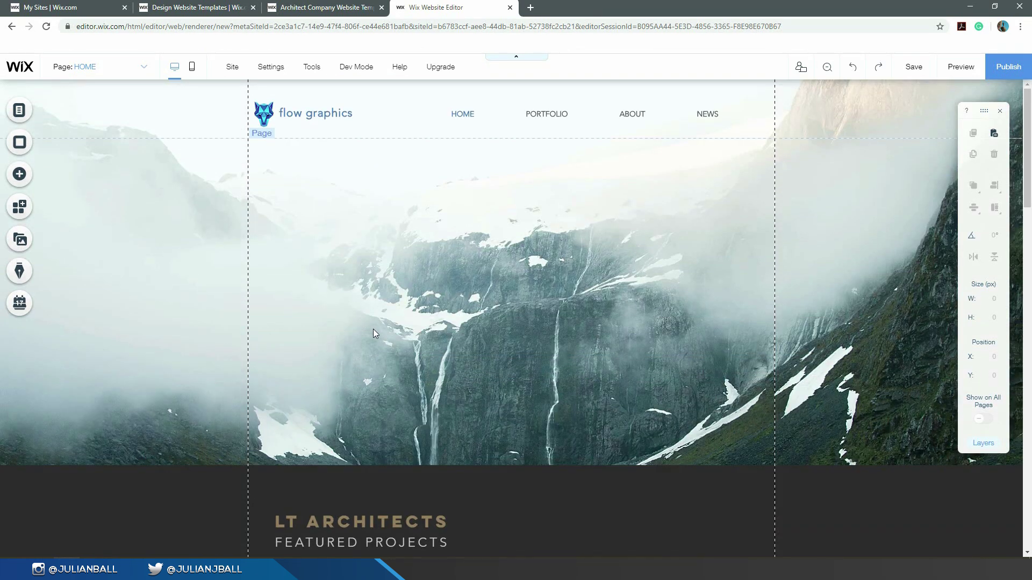
scroll(373, 329, "down", 8)
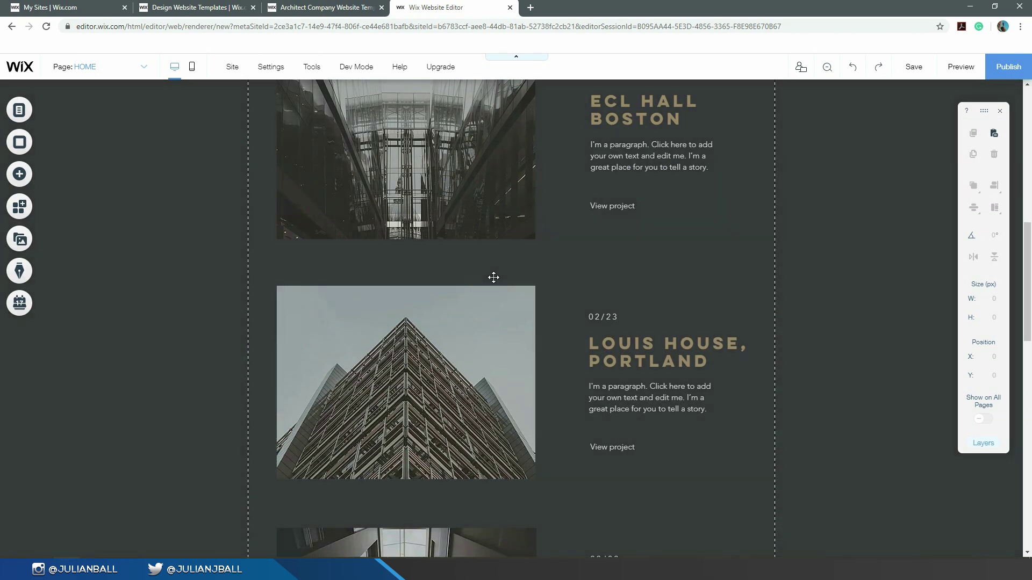
scroll(494, 278, "up", 8)
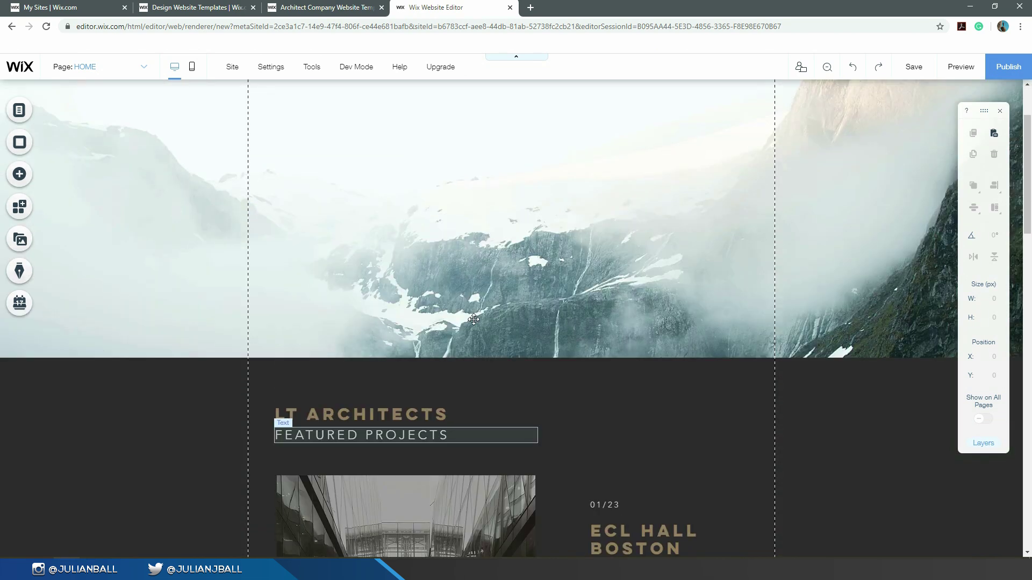
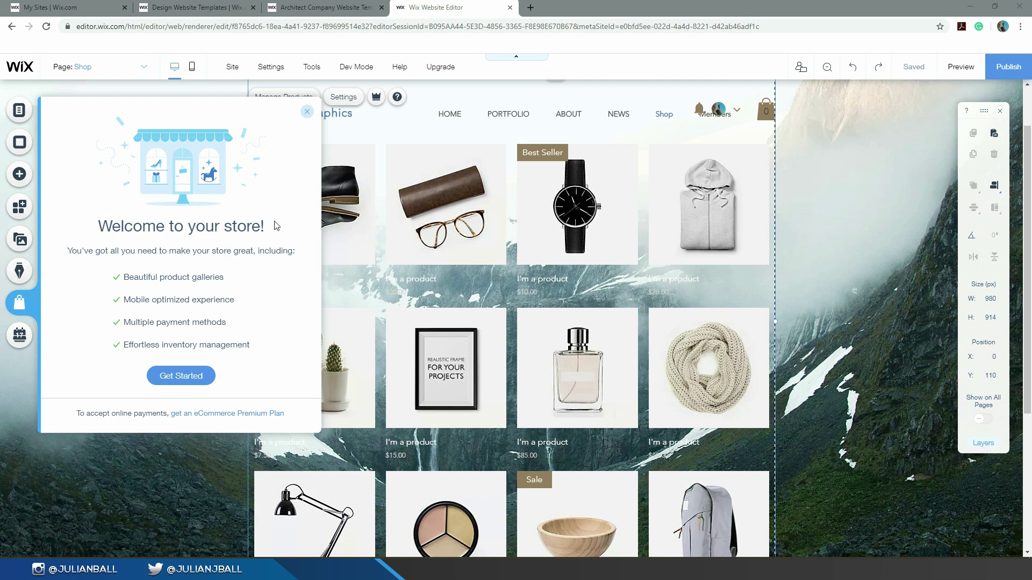
Step: Dismiss the store welcome message and look over the product grid on the Shop page
left_click(307, 111)
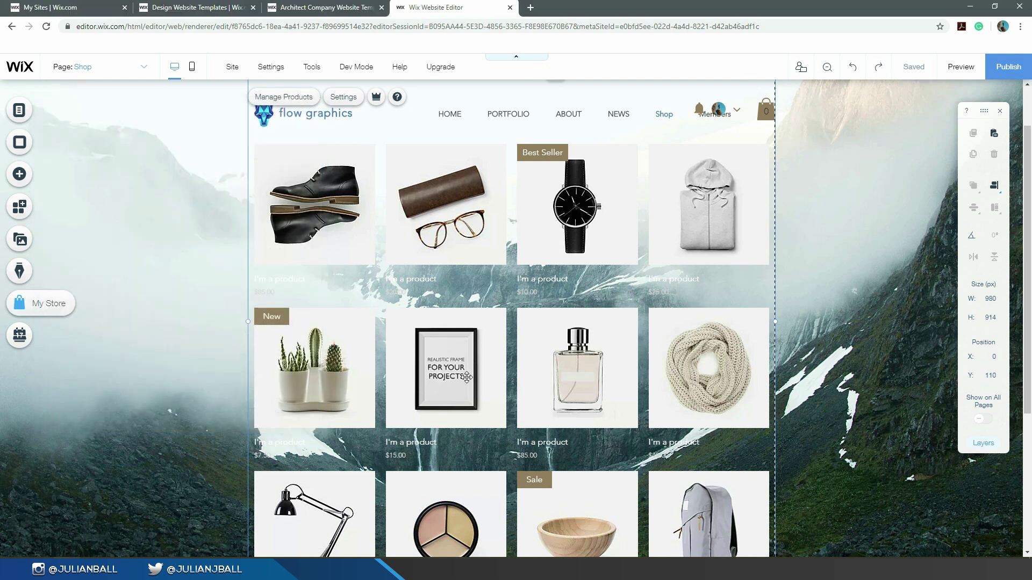
scroll(571, 357, "down", 2)
scroll(571, 357, "down", 5)
scroll(571, 358, "up", 7)
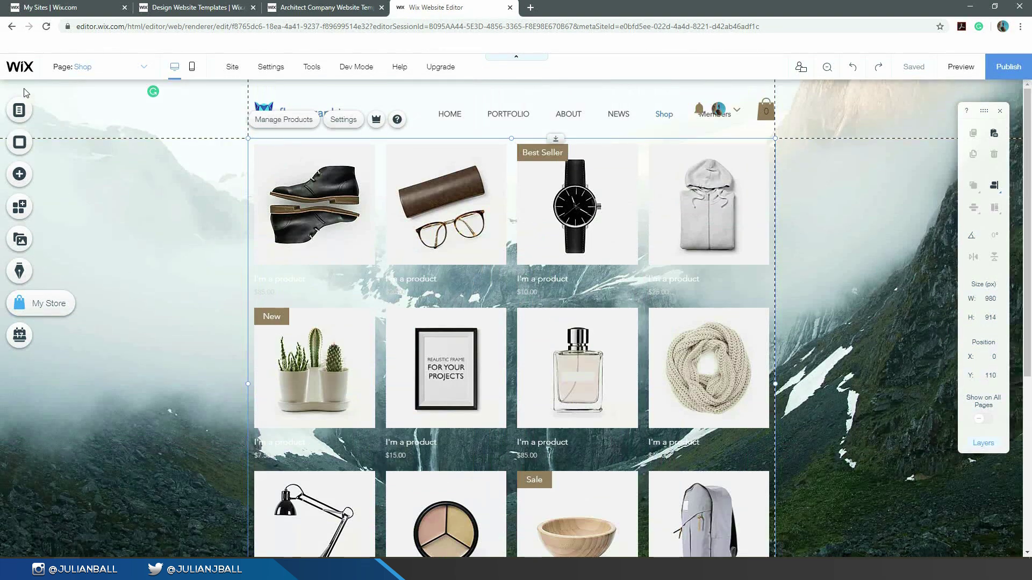
Step: Return to the HOME page and add a Slider Product Gallery from the store elements just above the footer
left_click(99, 67)
left_click(69, 132)
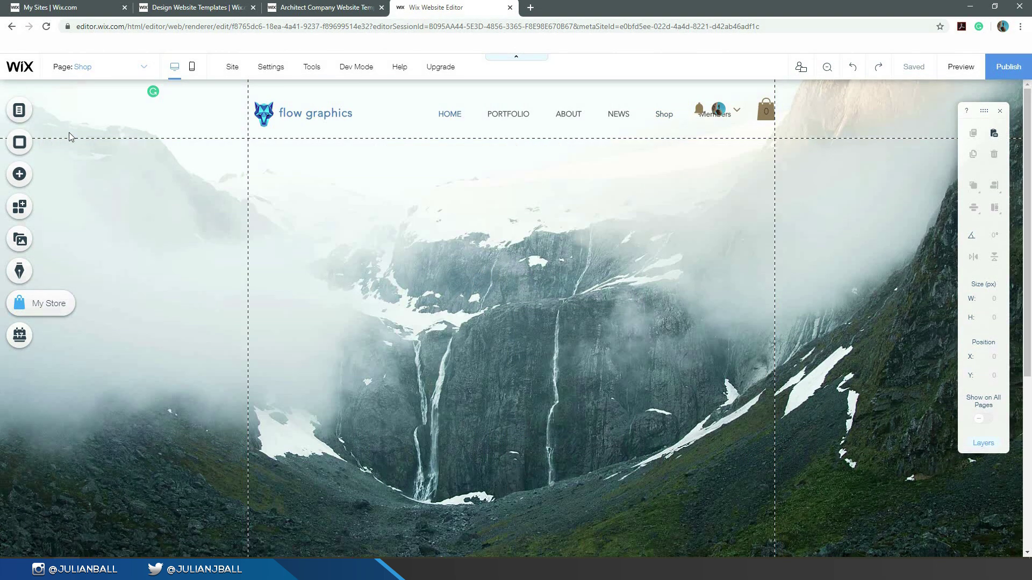
scroll(365, 309, "down", 10)
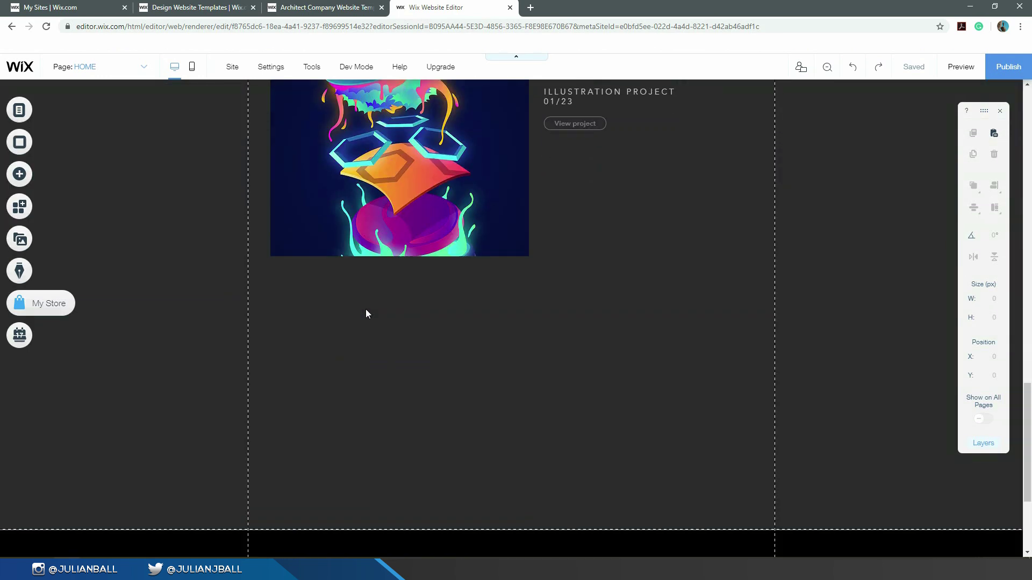
scroll(366, 314, "down", 3)
left_click(16, 174)
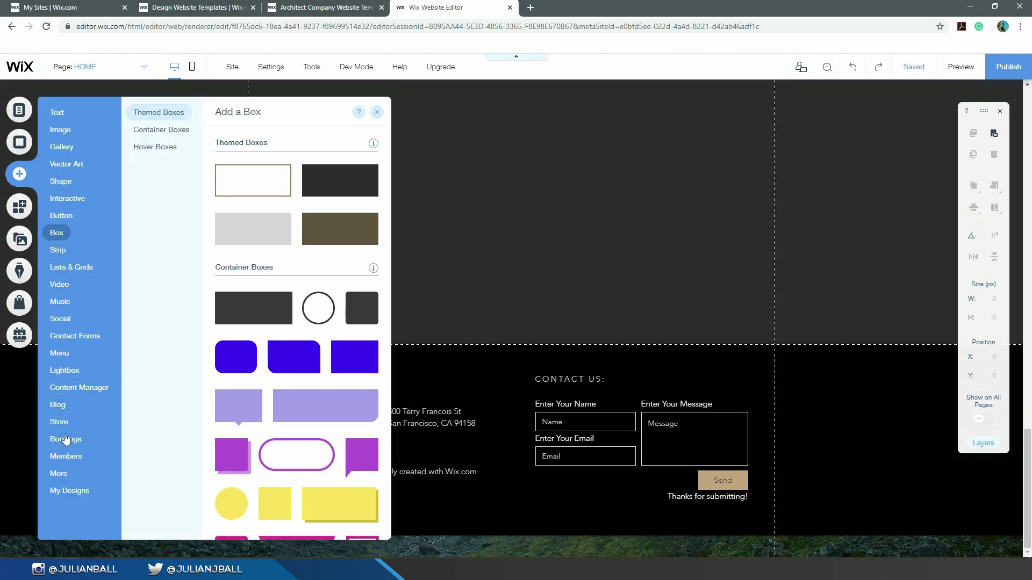
mouse_move(66, 426)
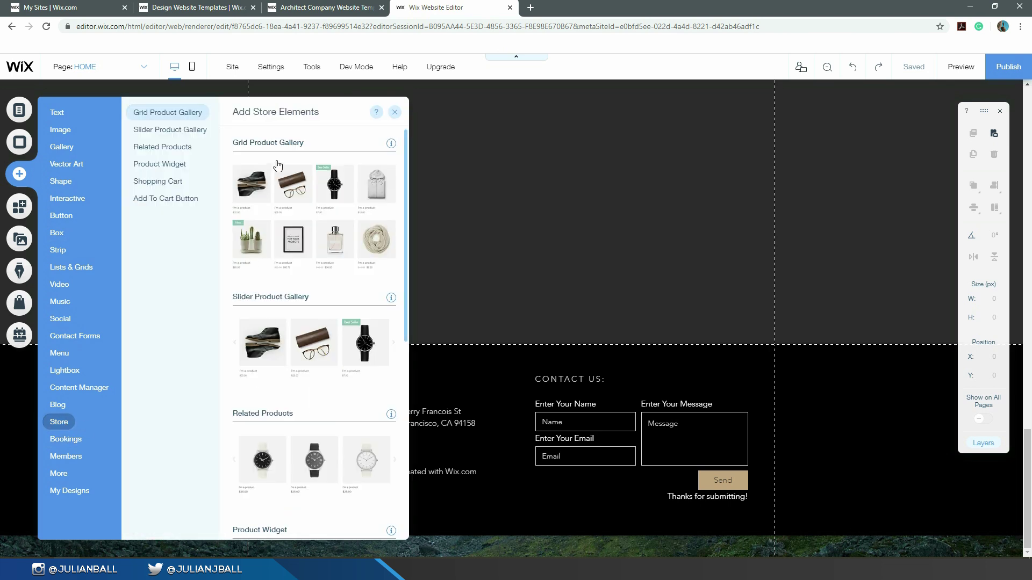
left_click_drag(309, 355, 635, 326)
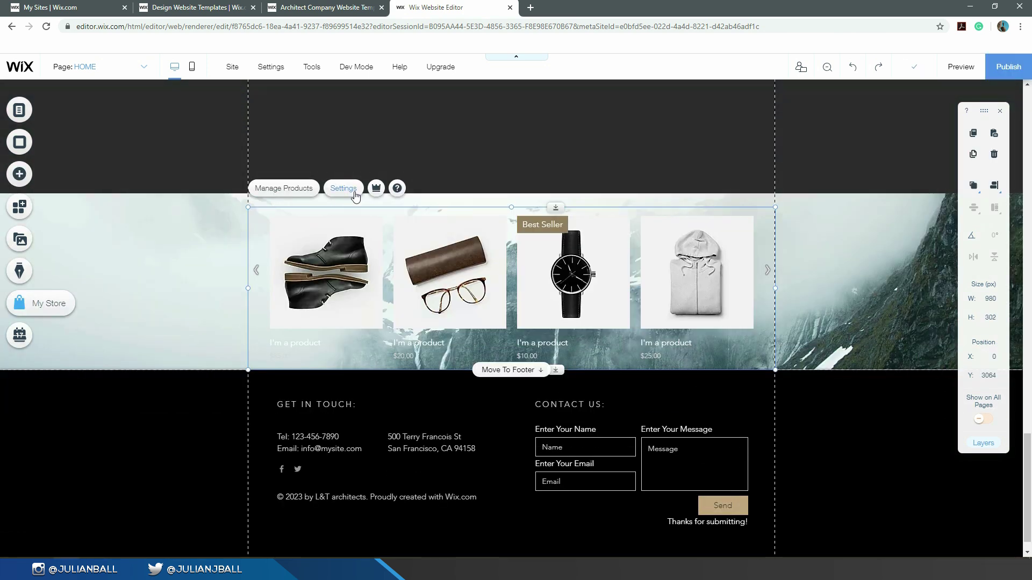
Step: Stretch the slider product gallery to full width in its layout settings
left_click(344, 192)
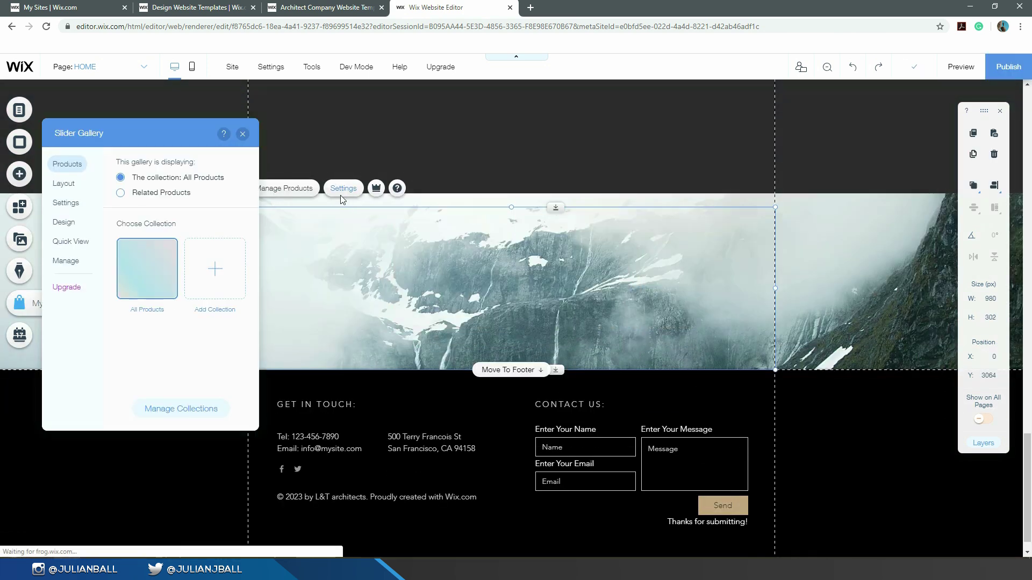
left_click(52, 183)
left_click(237, 168)
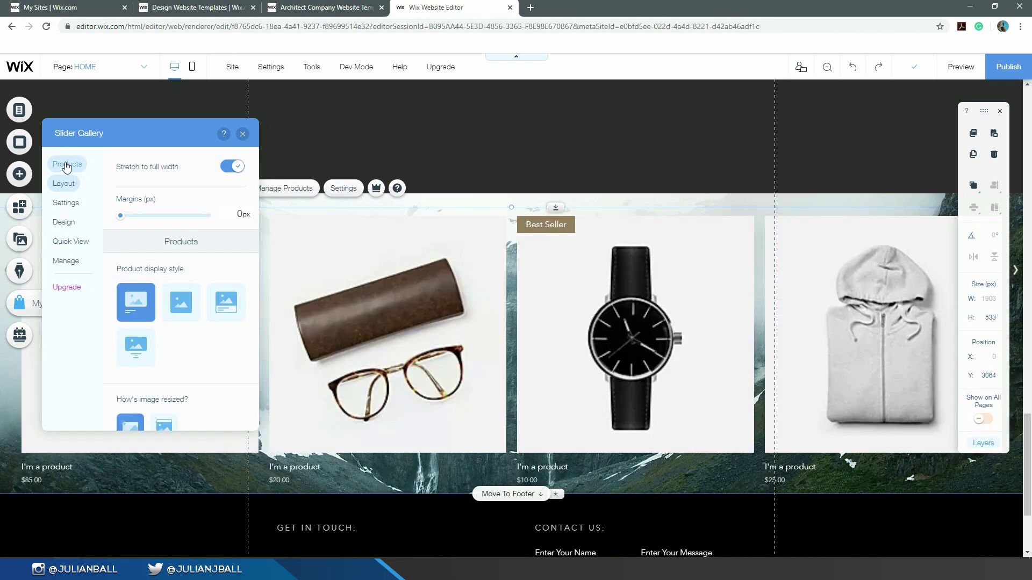
Step: Set the slider gallery's white background to 100% opacity in its design settings
left_click(65, 165)
left_click(63, 223)
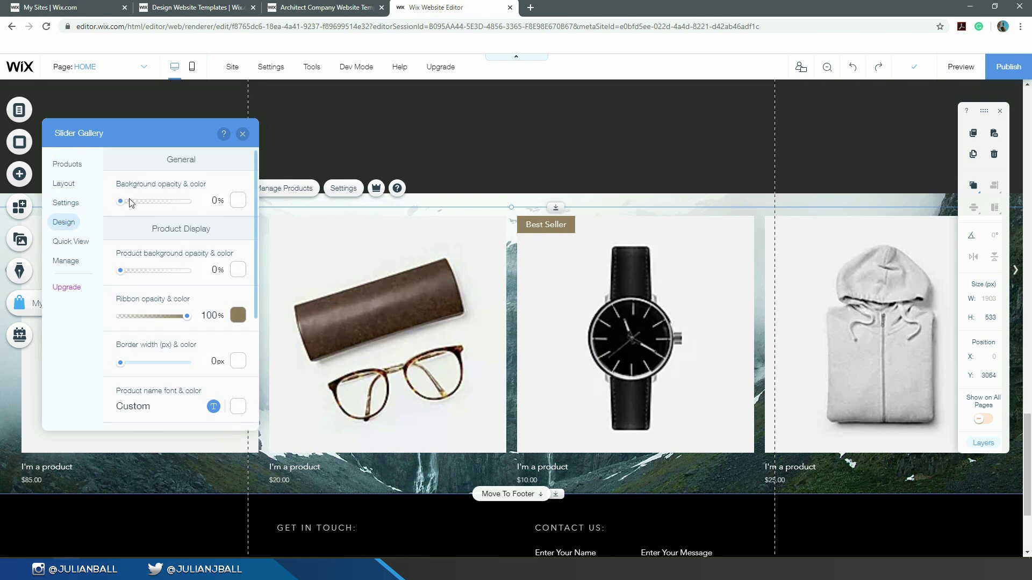
left_click_drag(163, 207, 189, 202)
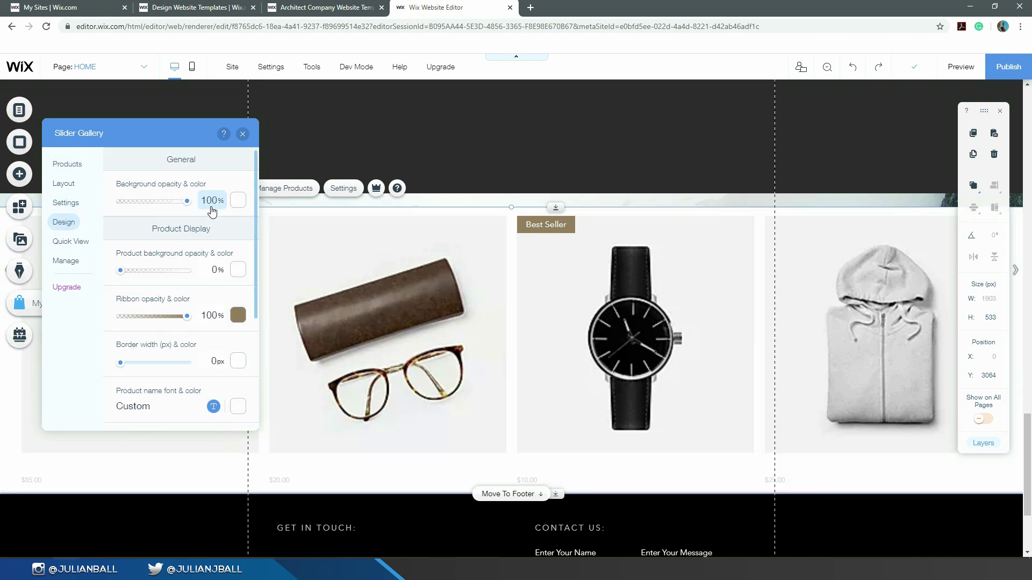
left_click(243, 135)
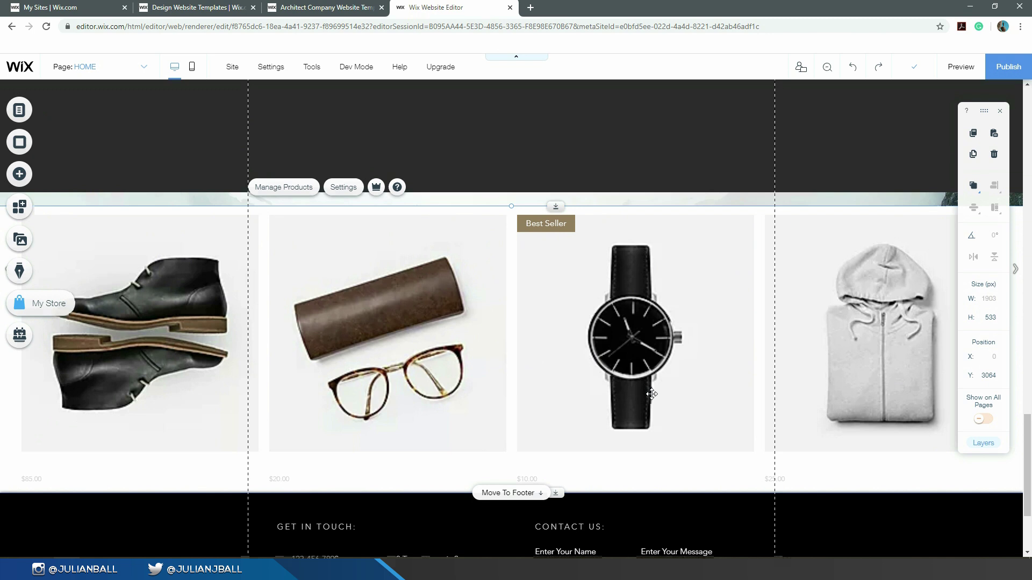
scroll(650, 398, "down", 3)
scroll(648, 421, "up", 1)
scroll(647, 421, "up", 4)
scroll(685, 434, "down", 5)
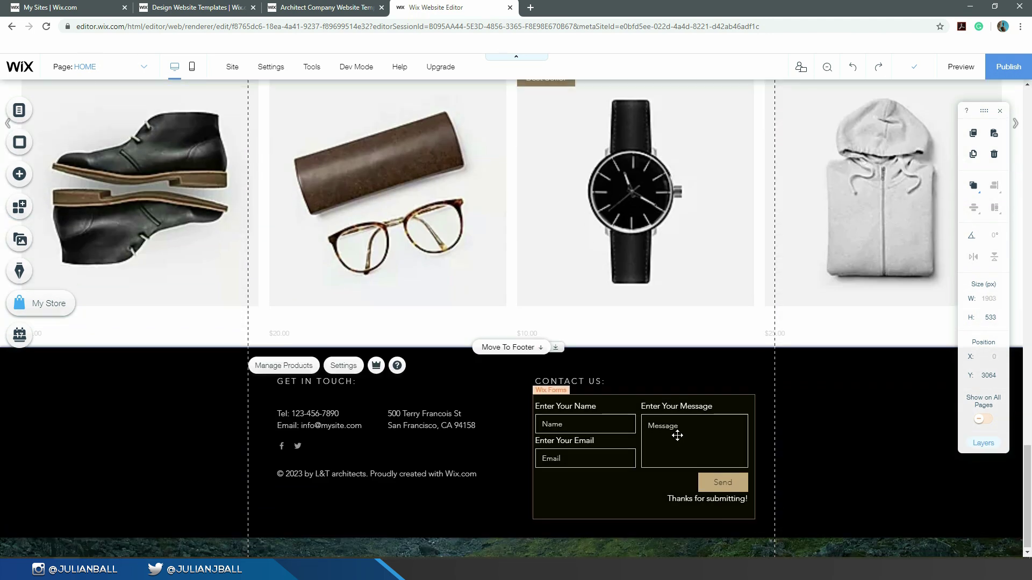
scroll(669, 433, "up", 3)
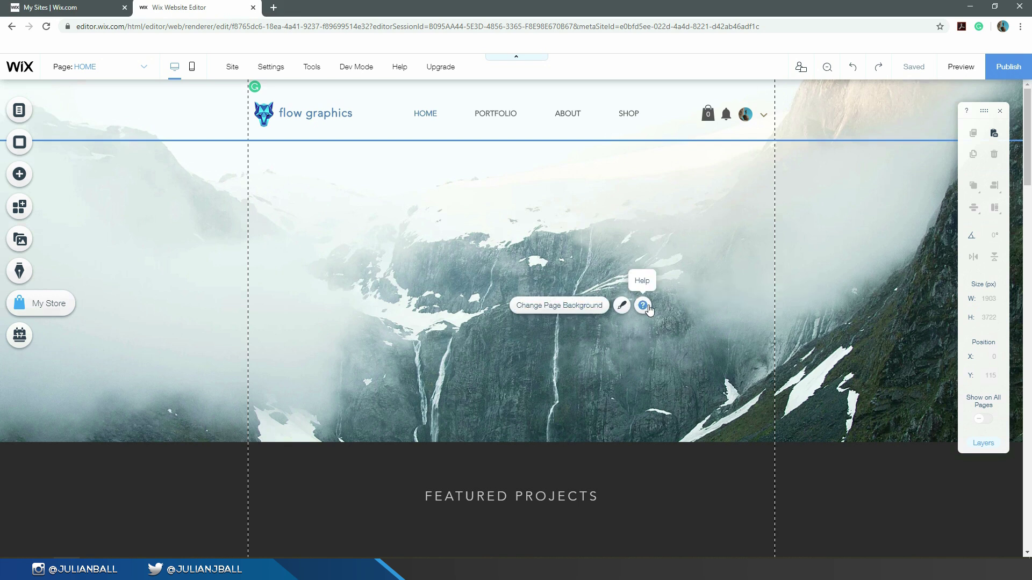
Step: Preview the finished site and examine the home page from the header down through the featured projects
left_click(961, 67)
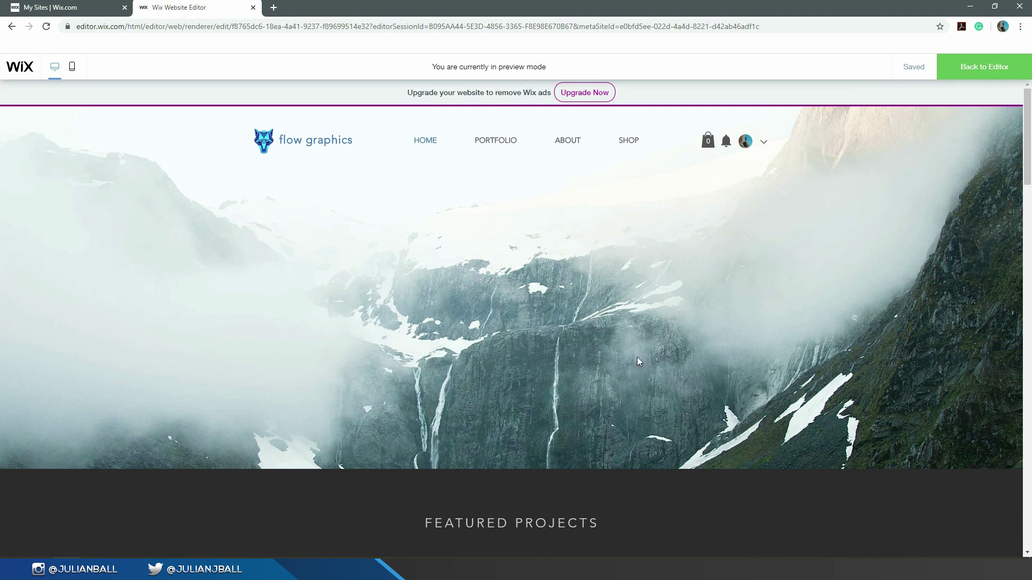
scroll(666, 366, "down", 5)
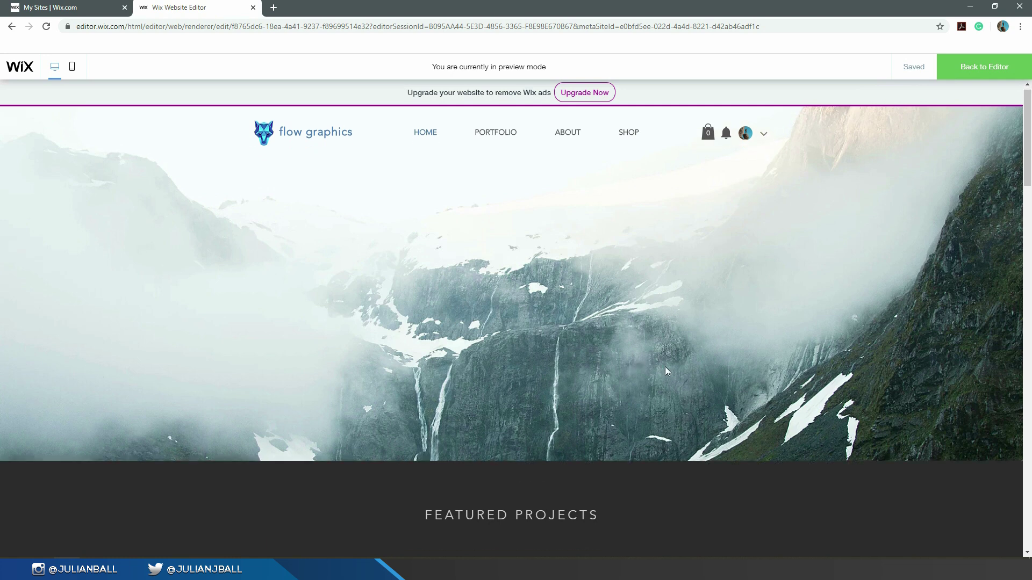
scroll(741, 415, "down", 2)
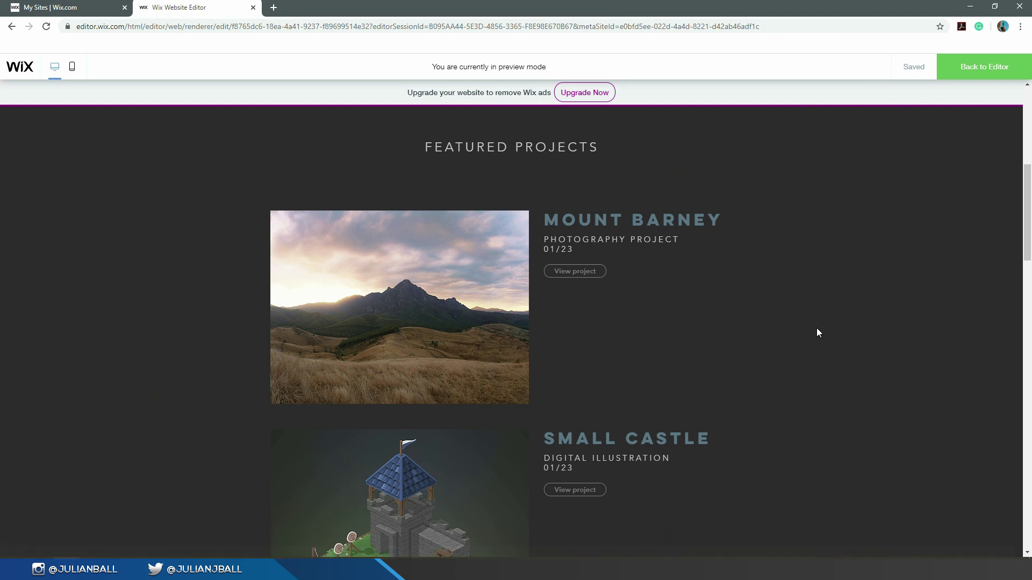
scroll(817, 329, "down", 1)
scroll(661, 293, "down", 3)
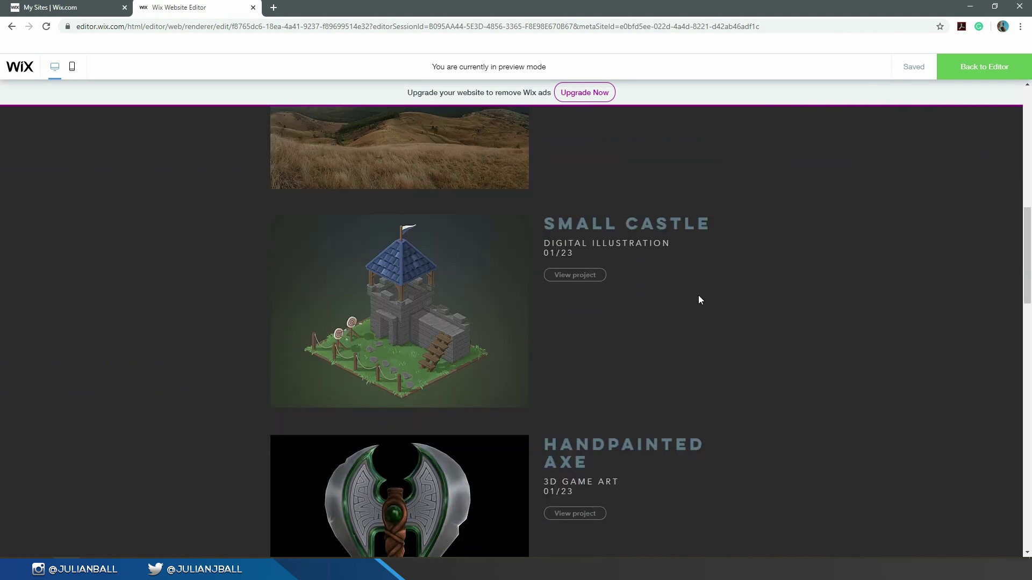
scroll(671, 337, "down", 3)
scroll(793, 411, "down", 4)
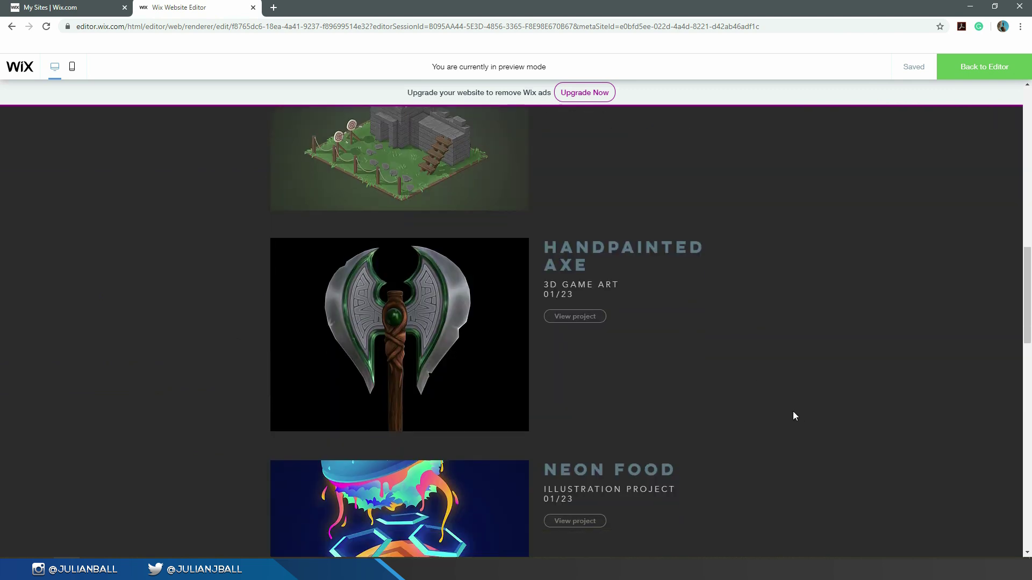
Step: Examine the rest of the home page preview, advancing the featured products slider and checking the Contact Me form
scroll(763, 446, "down", 3)
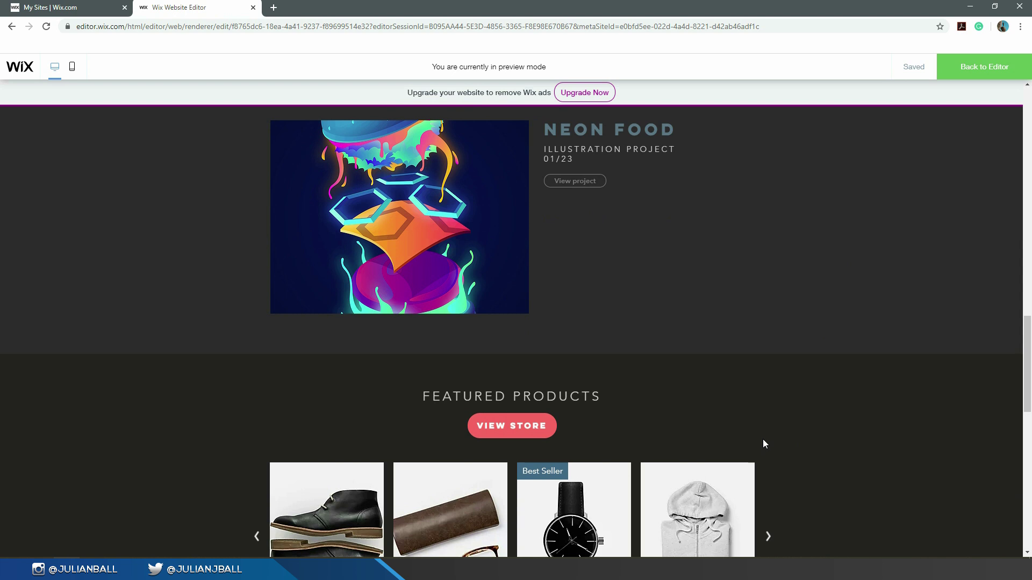
scroll(763, 445, "down", 3)
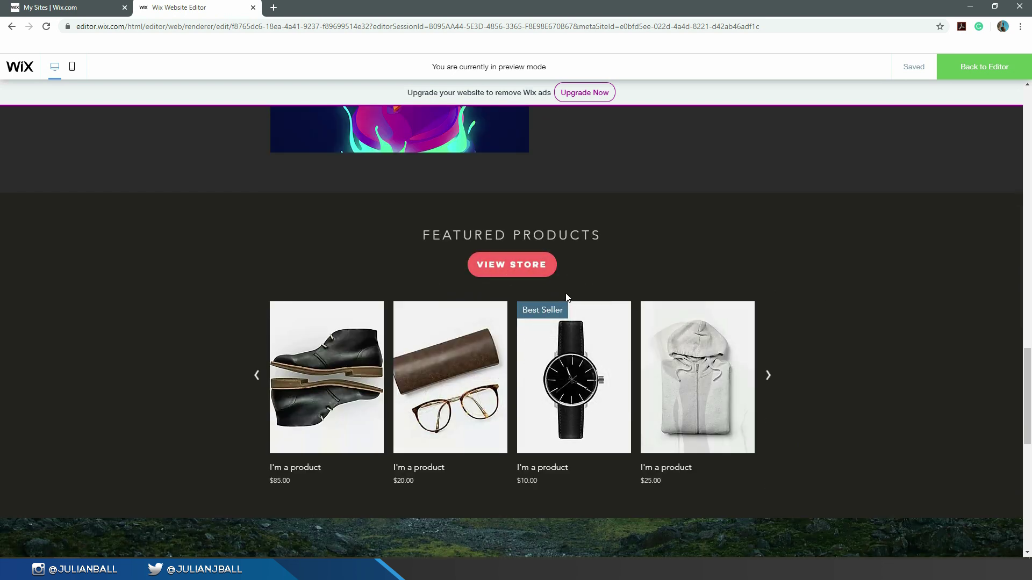
scroll(822, 291, "down", 2)
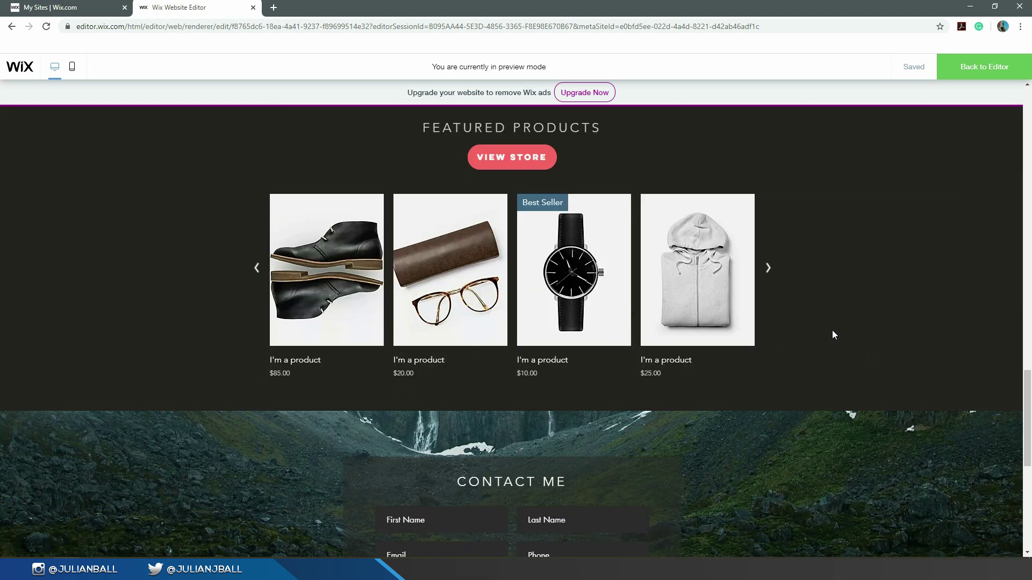
left_click(767, 269)
left_click(767, 268)
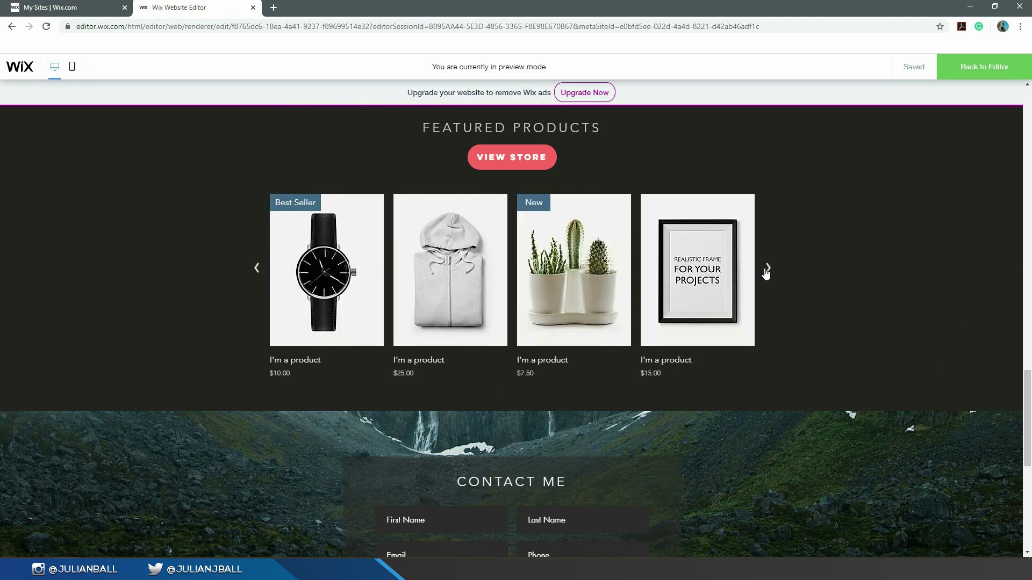
left_click(767, 269)
scroll(767, 274, "down", 6)
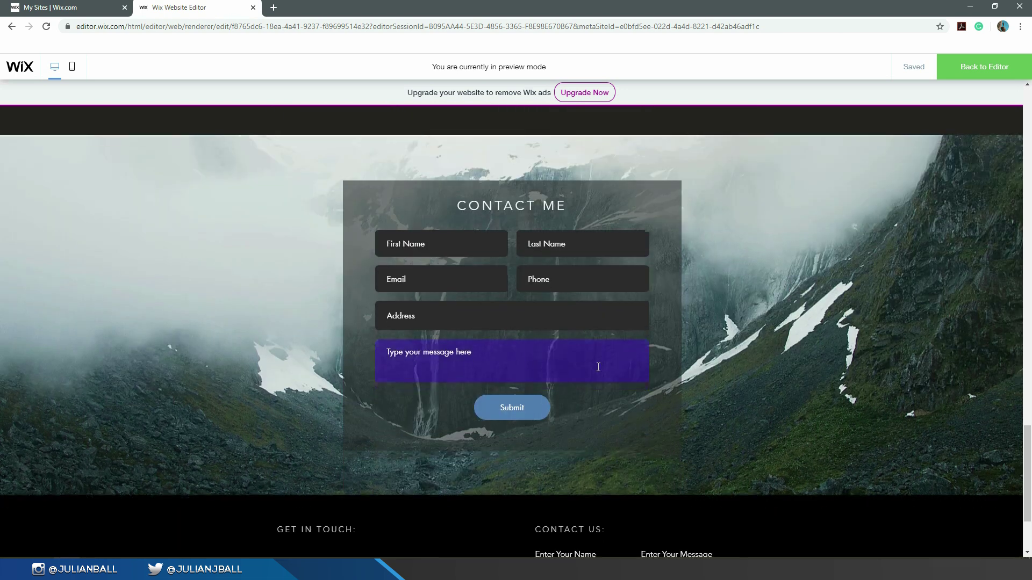
scroll(598, 368, "up", 1)
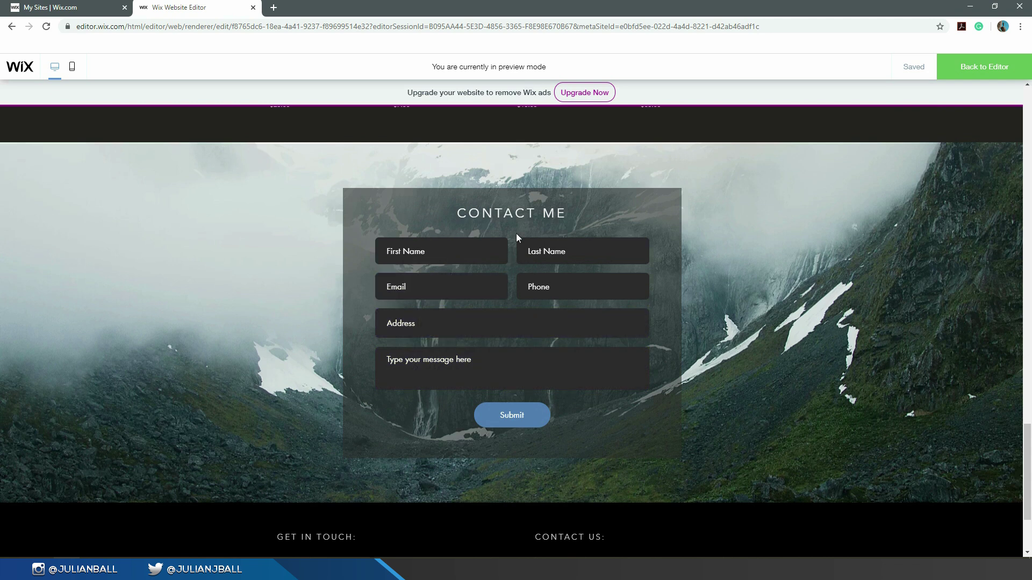
Step: Open the PORTFOLIO page in the preview and look through its project images
scroll(851, 326, "up", 20)
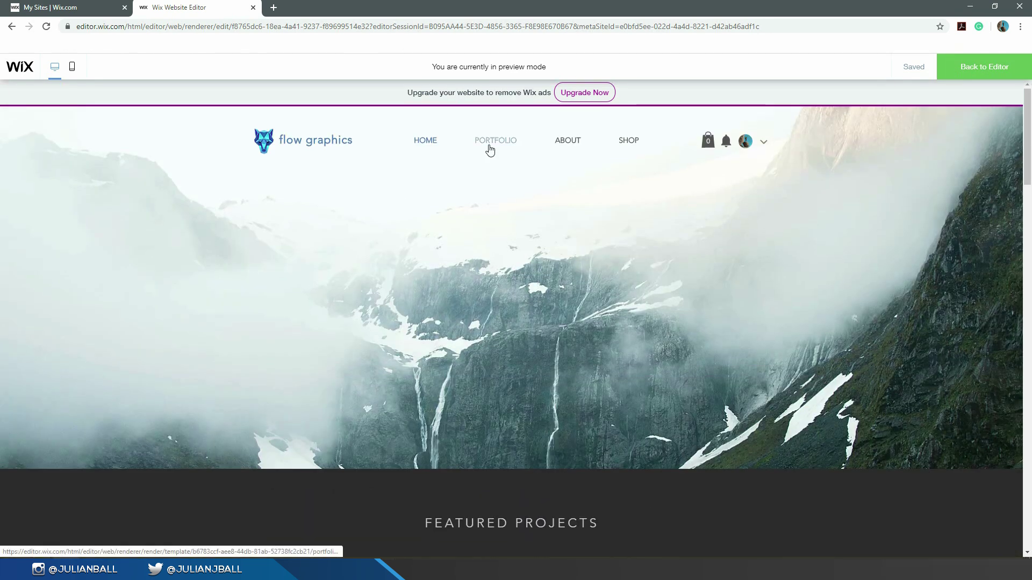
left_click(489, 146)
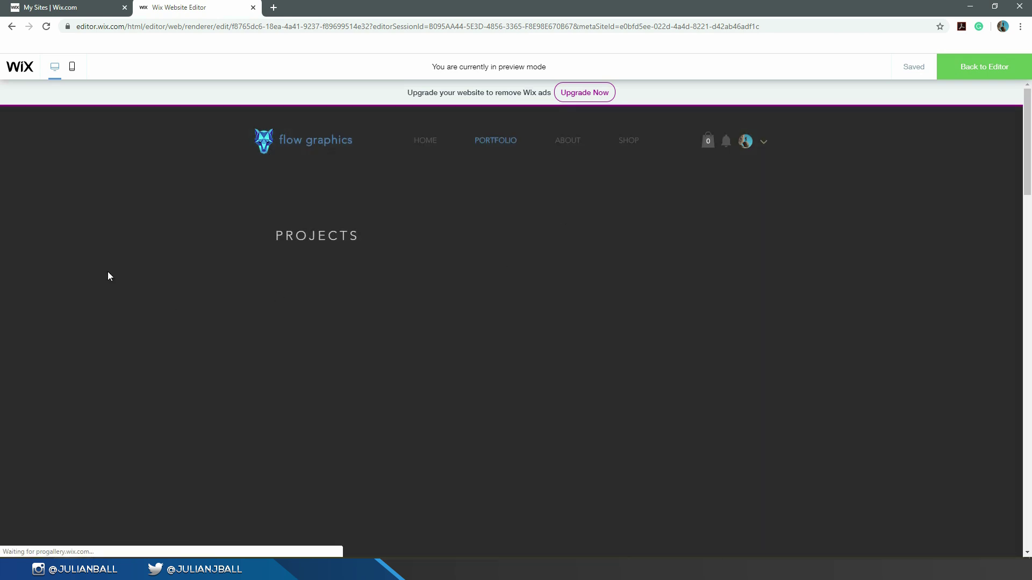
scroll(217, 285, "down", 8)
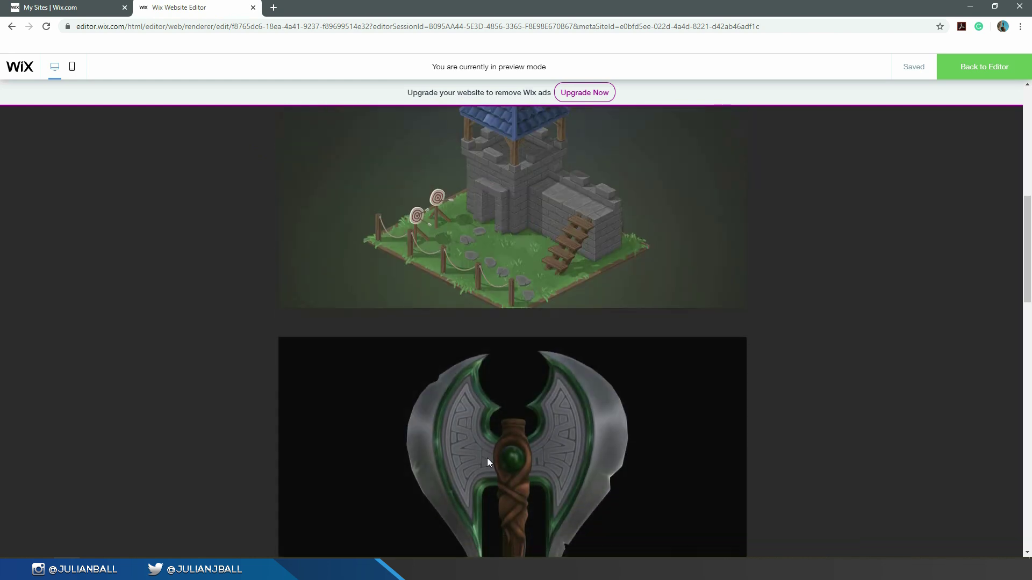
scroll(438, 247, "up", 8)
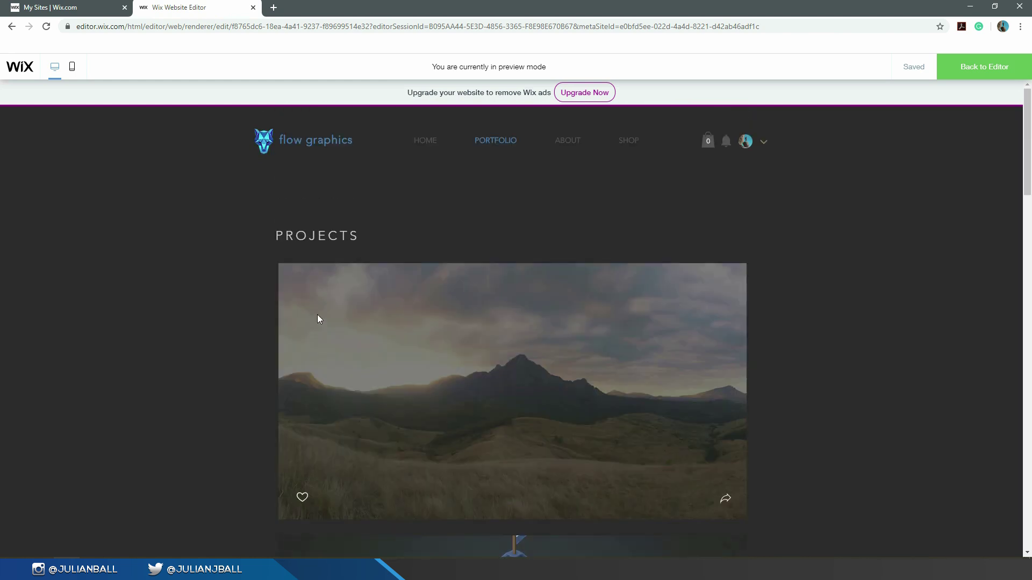
Step: Open the SHOP page in the preview and review its banner and product grid
left_click(629, 141)
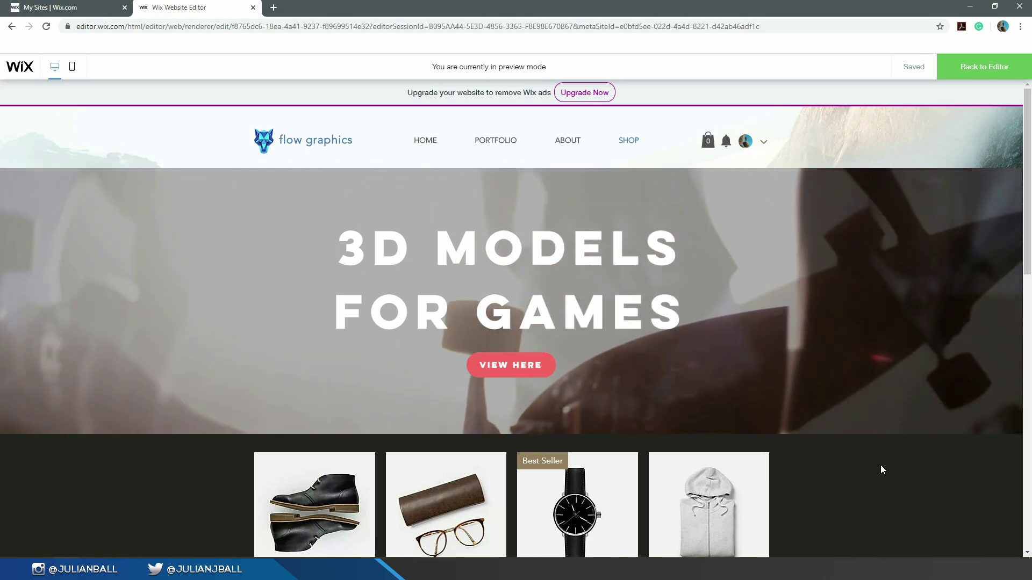
scroll(908, 466, "down", 5)
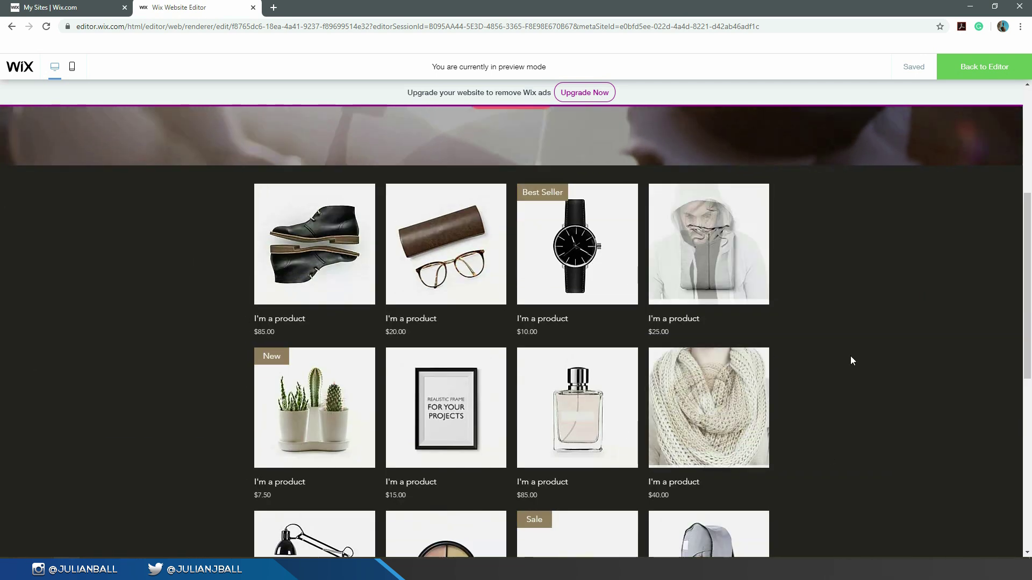
scroll(850, 359, "down", 5)
scroll(851, 359, "up", 5)
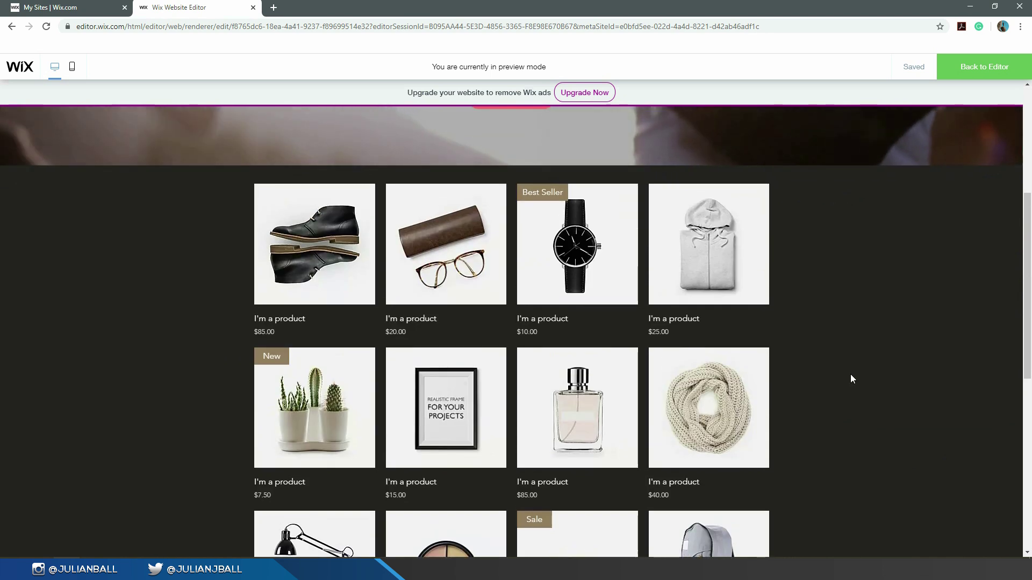
scroll(844, 373, "up", 5)
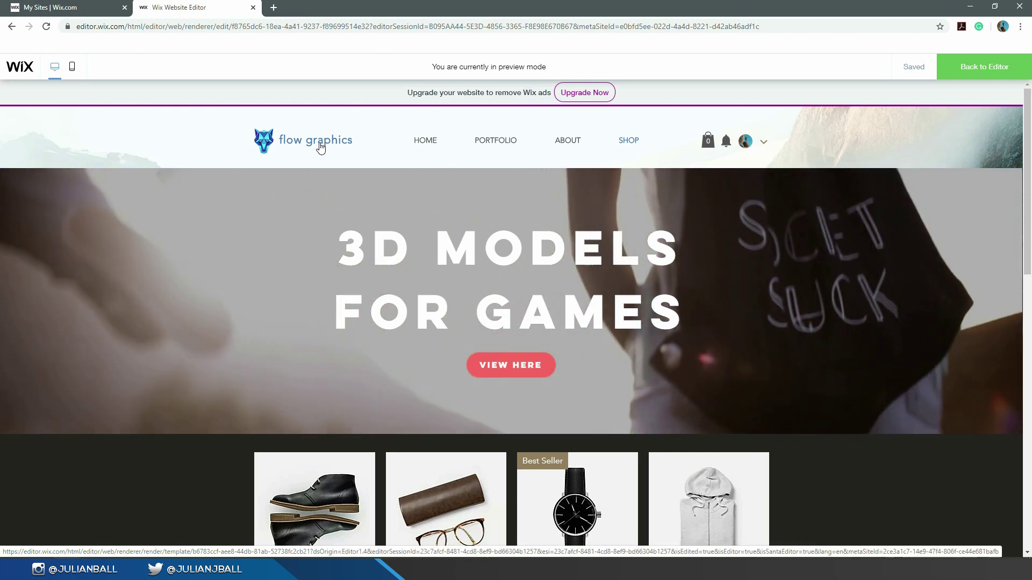
Step: Follow the flow graphics site title to the home page and exit the preview to resume editing
left_click(321, 148)
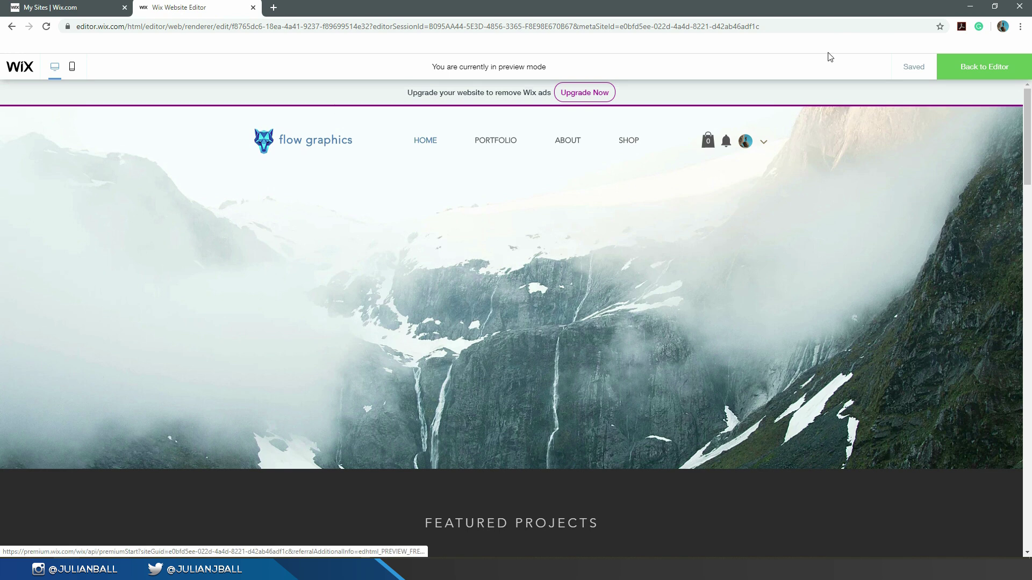
left_click(987, 66)
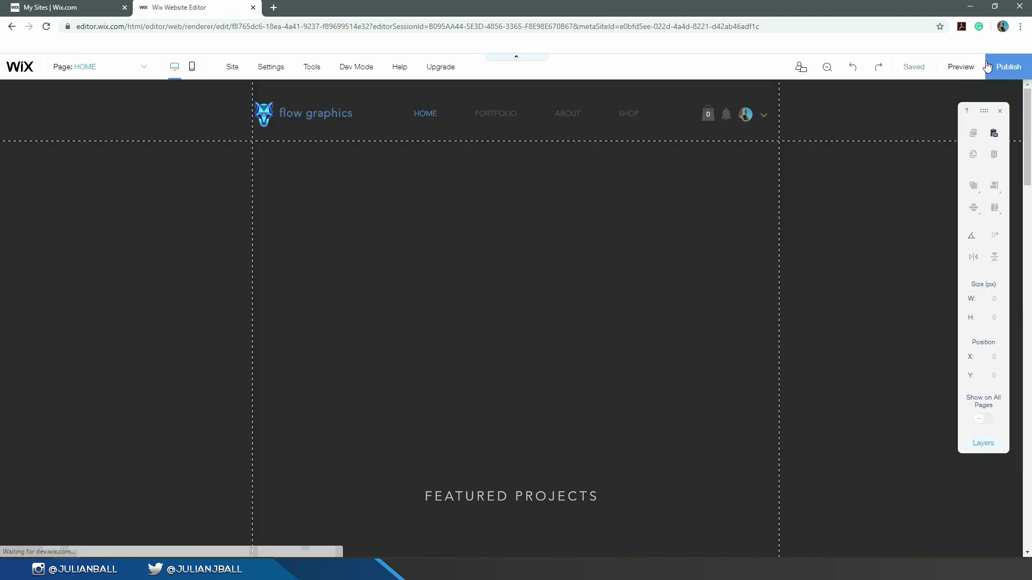